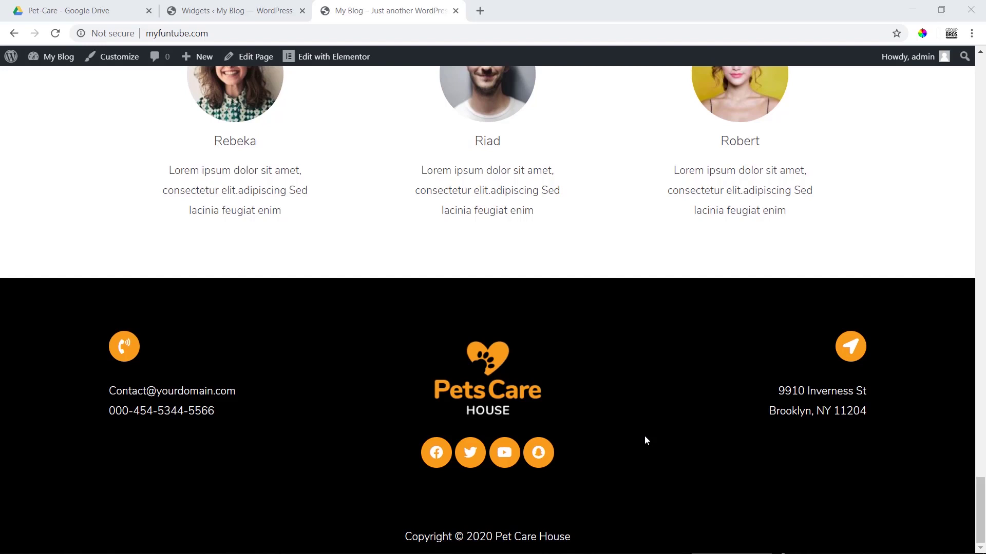
# Open the Pets Care House home page in the Elementor editor
pyautogui.scroll(20, 644, 436)
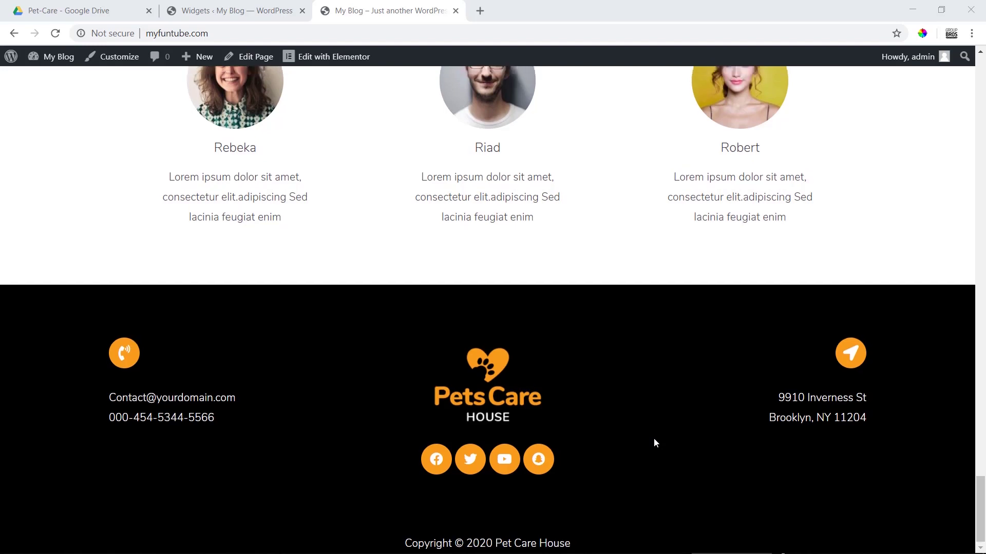
pyautogui.scroll(10, 656, 442)
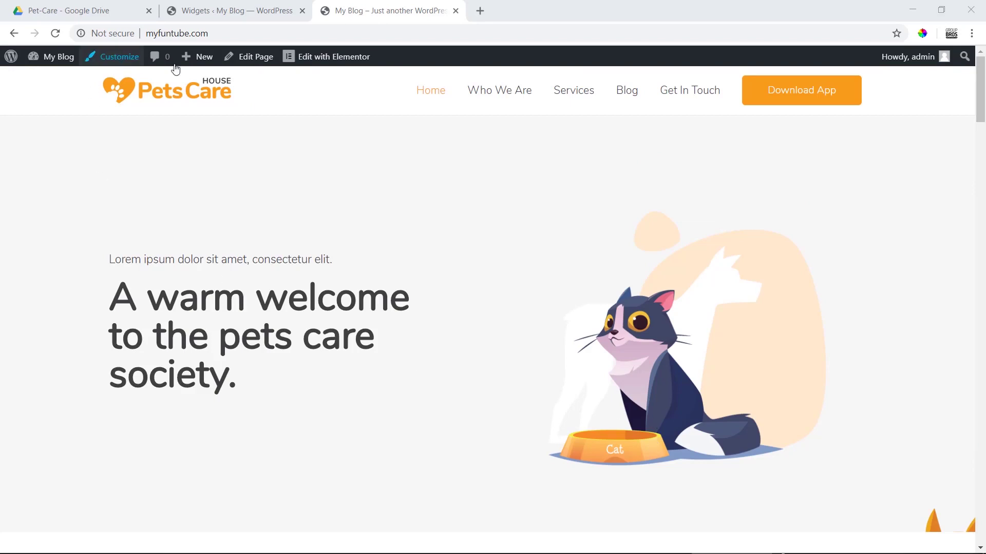
pyautogui.scroll(-15, 369, 269)
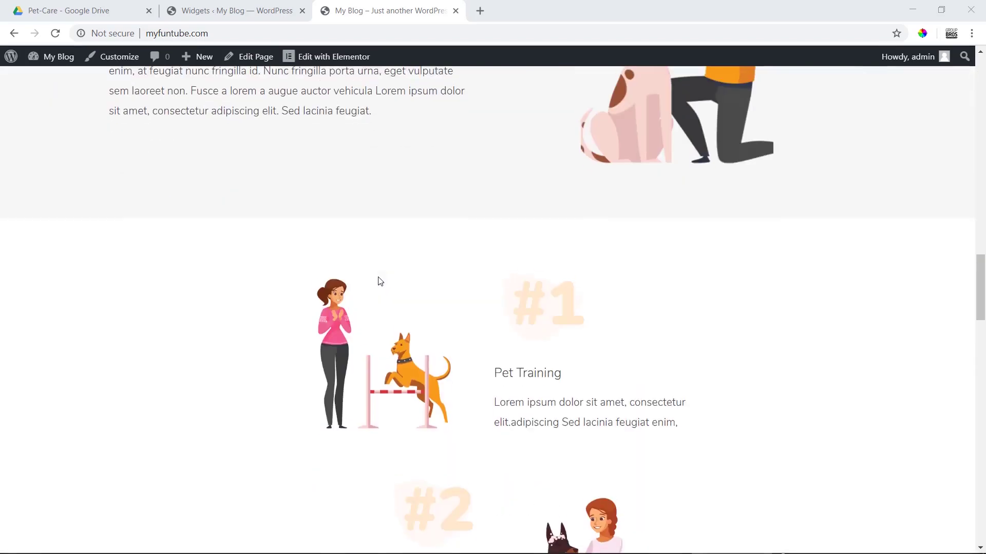
pyautogui.scroll(8, 378, 281)
pyautogui.scroll(-3, 378, 282)
pyautogui.scroll(-10, 378, 281)
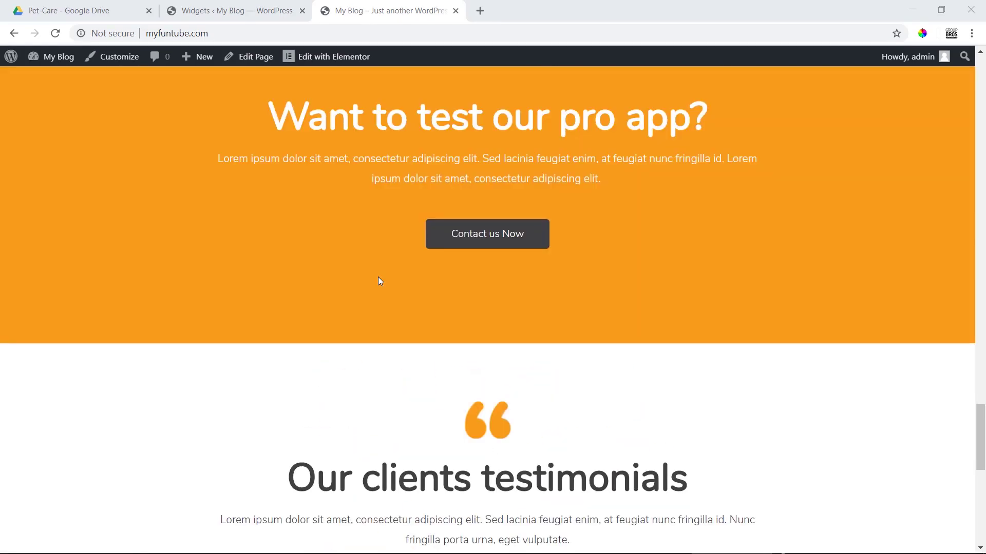
pyautogui.scroll(20, 379, 280)
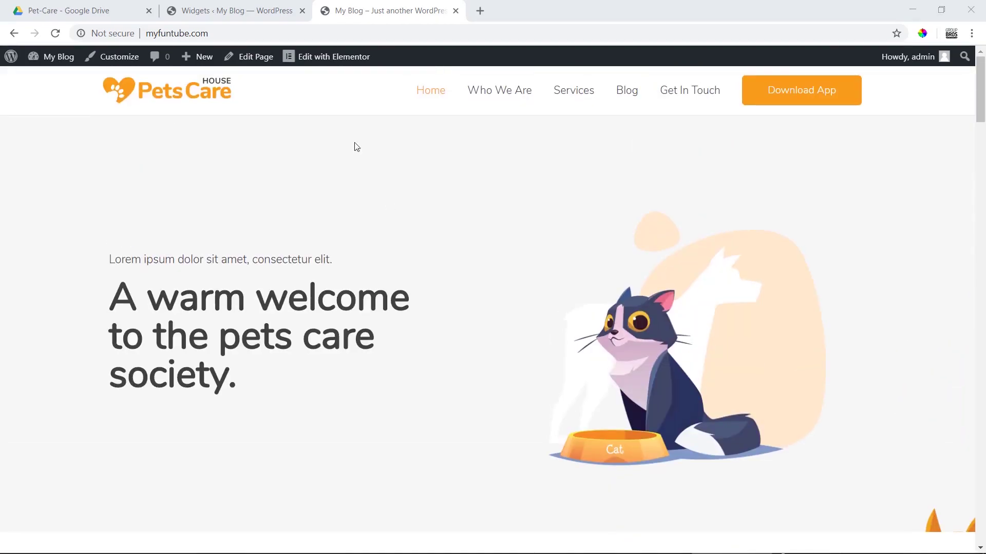
pyautogui.click(324, 61)
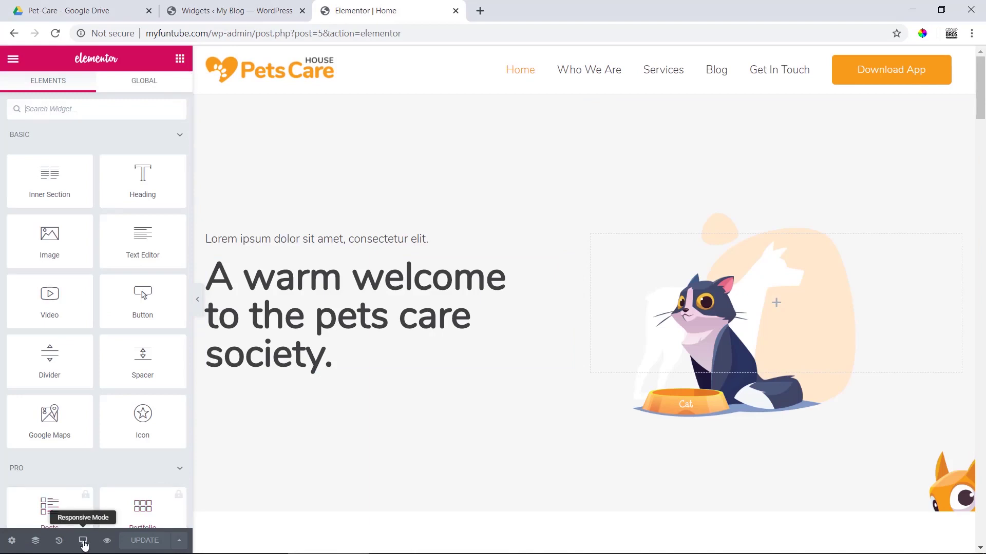
# Preview the page at tablet width and check the hamburger menu opens and closes
pyautogui.click(83, 545)
pyautogui.click(82, 488)
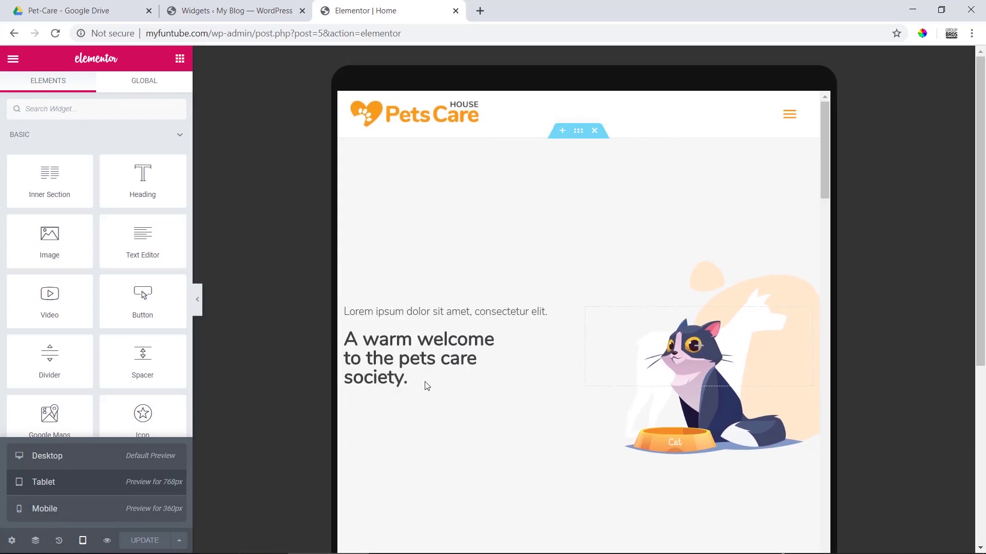
pyautogui.click(789, 116)
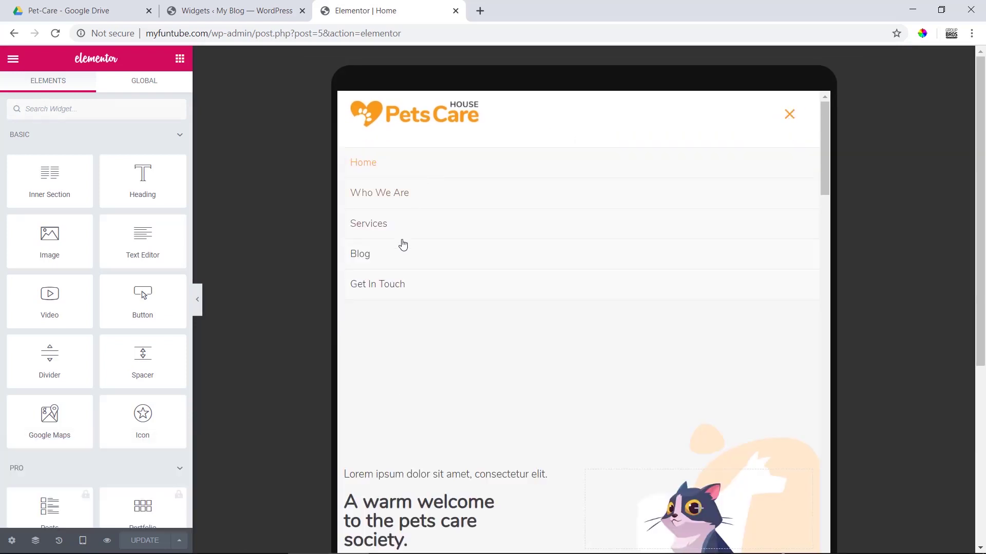
pyautogui.click(790, 115)
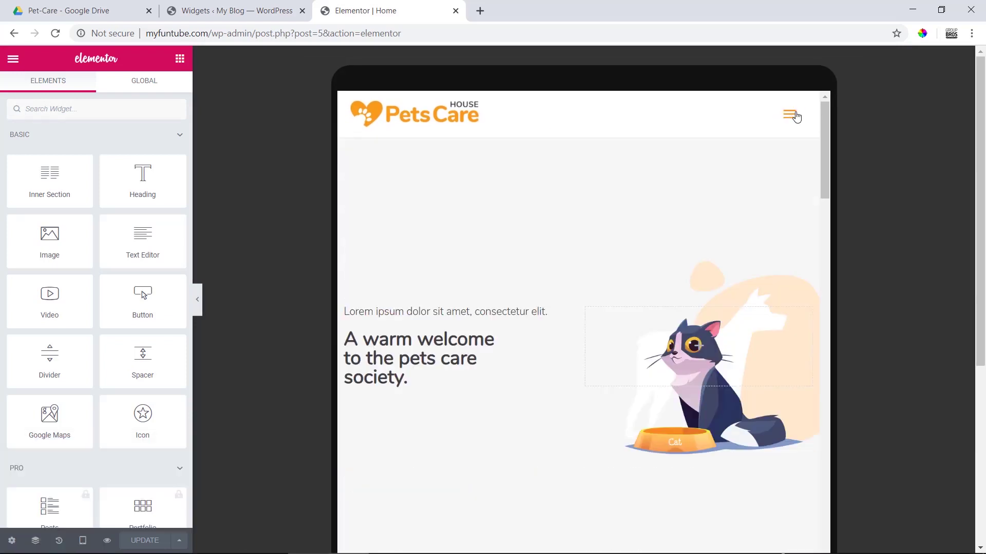
# Scroll through the tablet preview to review the hero, services and testimonial sections
pyautogui.scroll(-4, 591, 298)
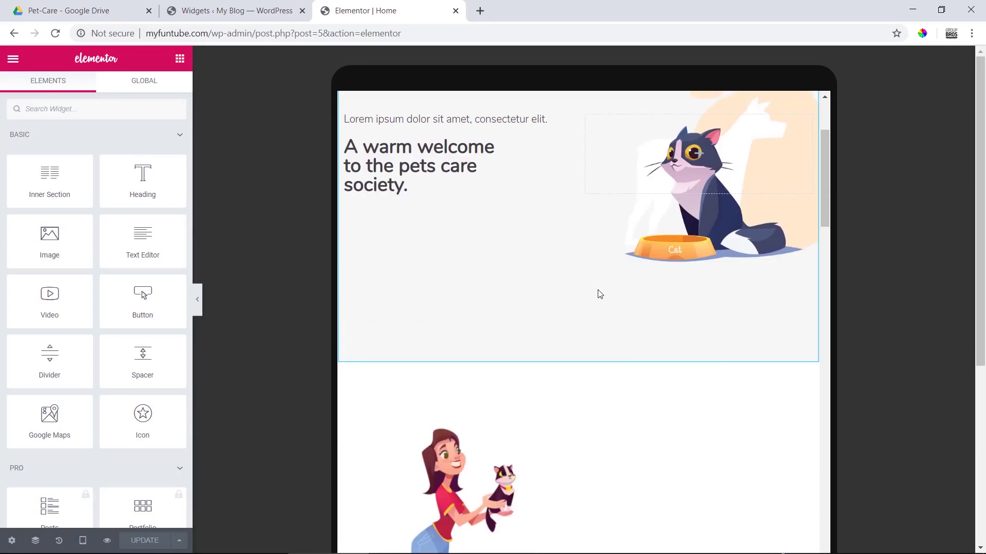
pyautogui.scroll(4, 600, 294)
pyautogui.scroll(-15, 600, 294)
pyautogui.scroll(2, 600, 294)
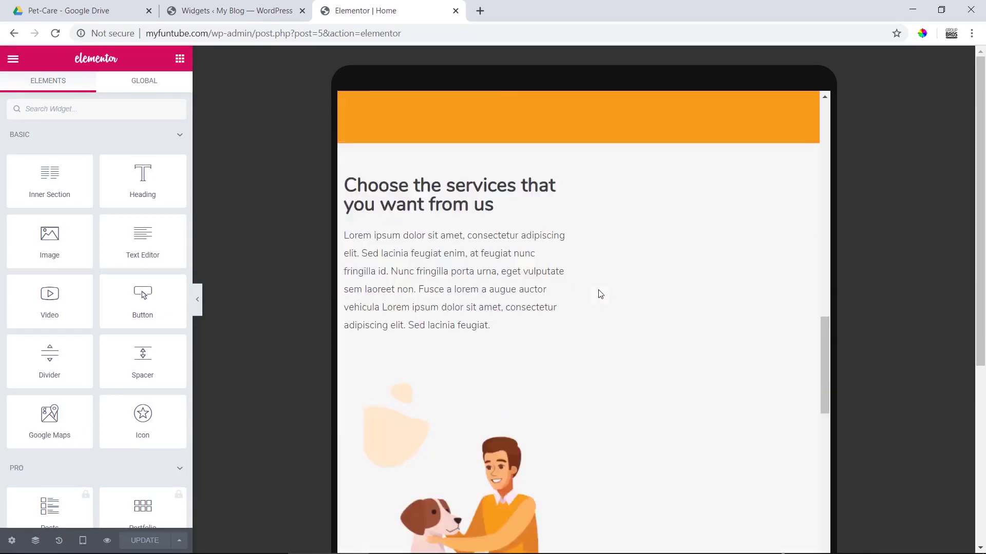
pyautogui.scroll(8, 600, 294)
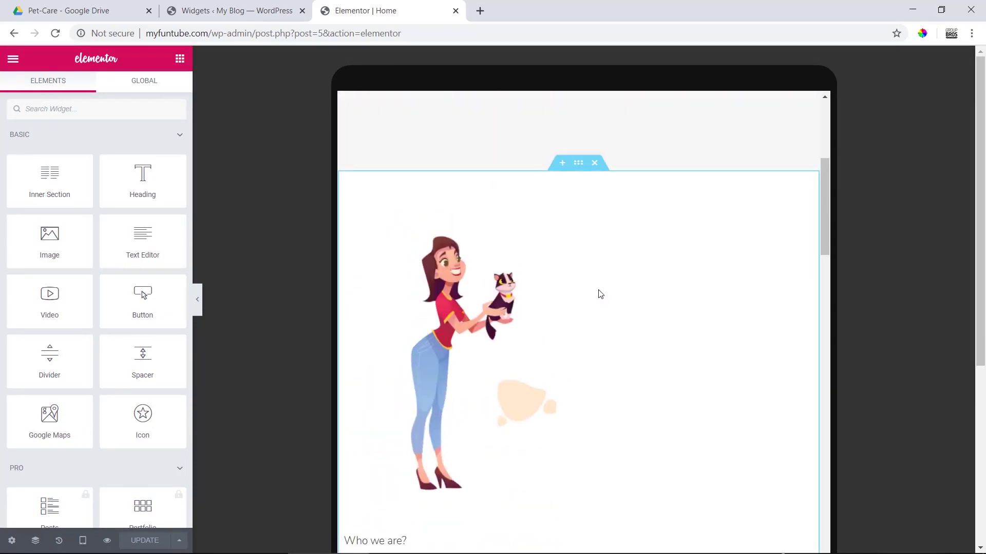
pyautogui.scroll(-15, 600, 295)
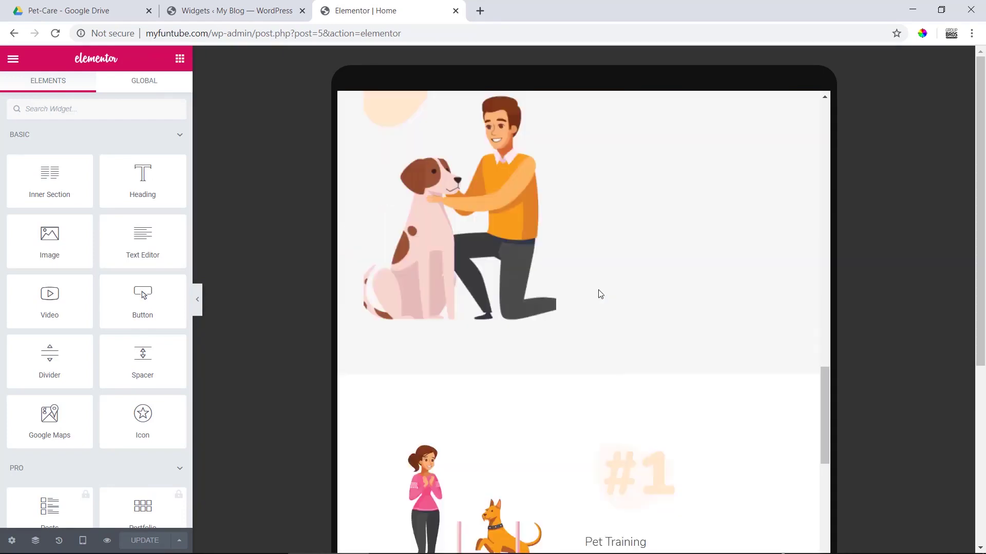
pyautogui.scroll(-15, 600, 294)
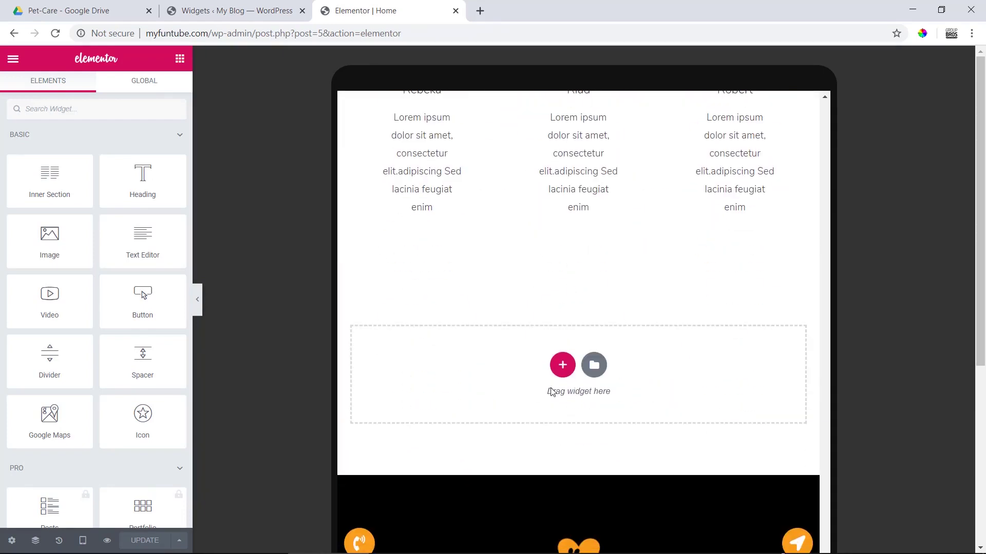
pyautogui.scroll(20, 663, 346)
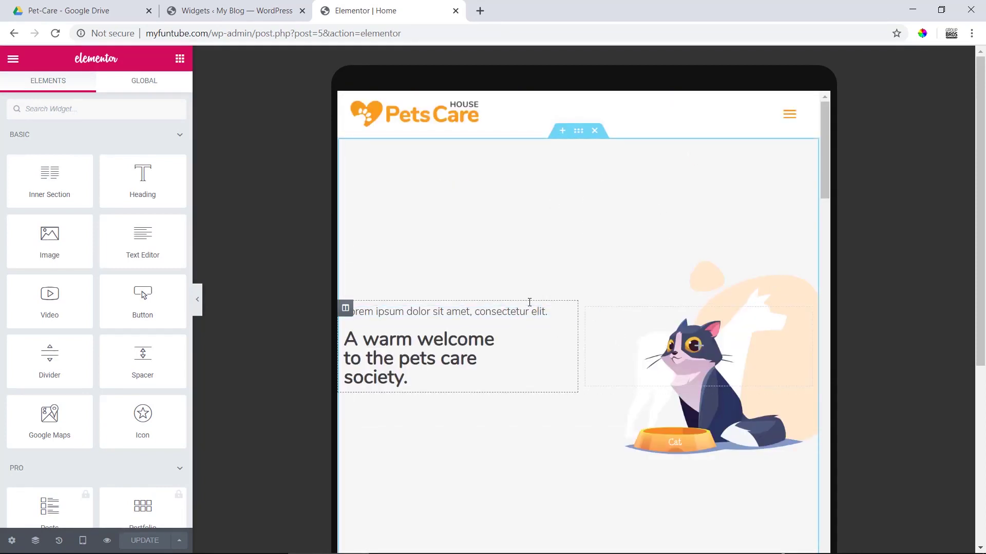
pyautogui.scroll(-2, 825, 176)
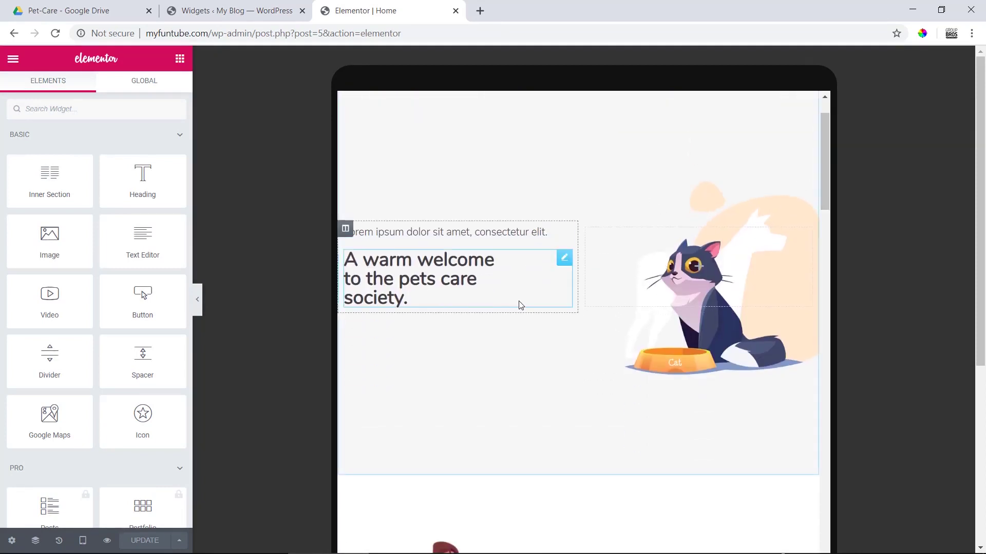
pyautogui.scroll(2, 519, 303)
# Set the warm welcome hero section's minimum height to 400 px in the tablet layout
pyautogui.click(582, 134)
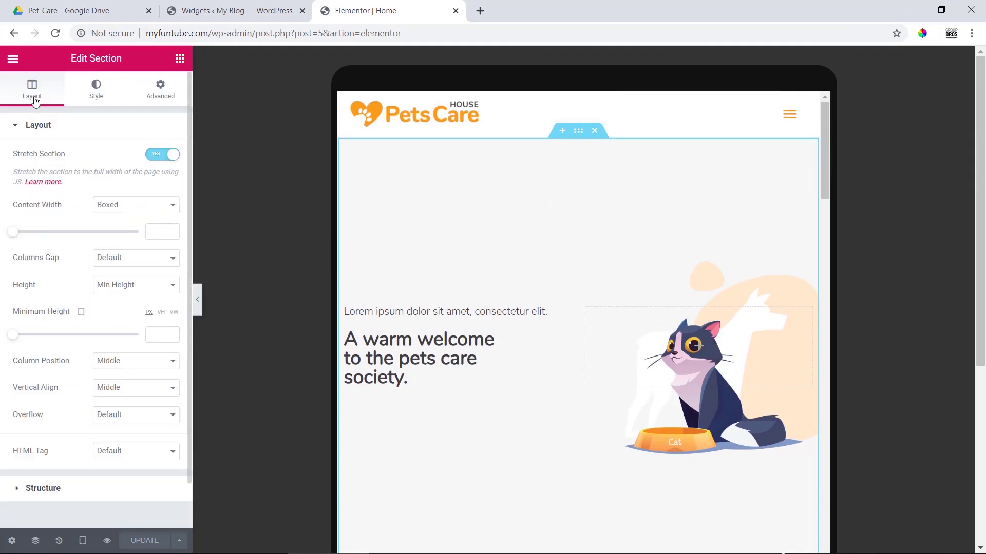
pyautogui.moveTo(13, 334); pyautogui.dragTo(49, 339)
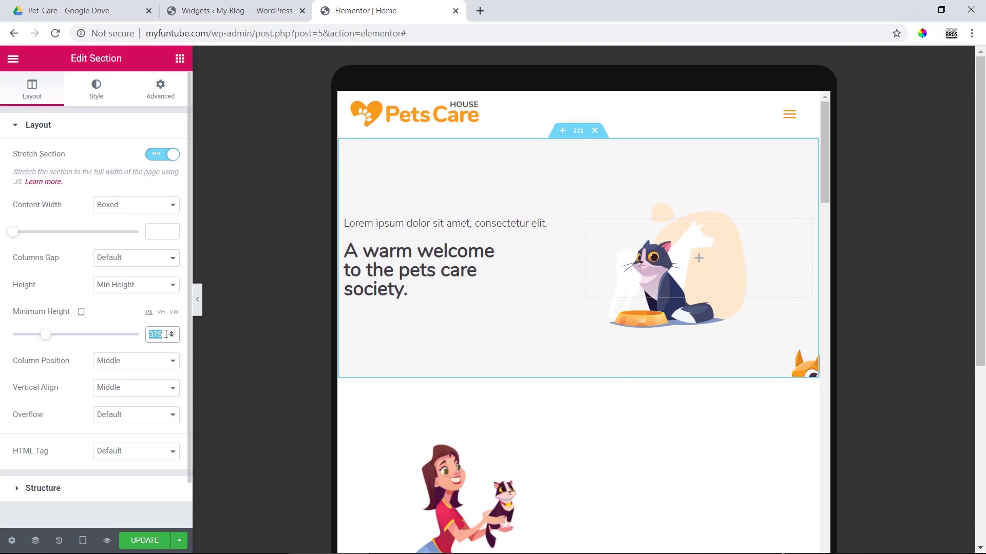
pyautogui.write('400')
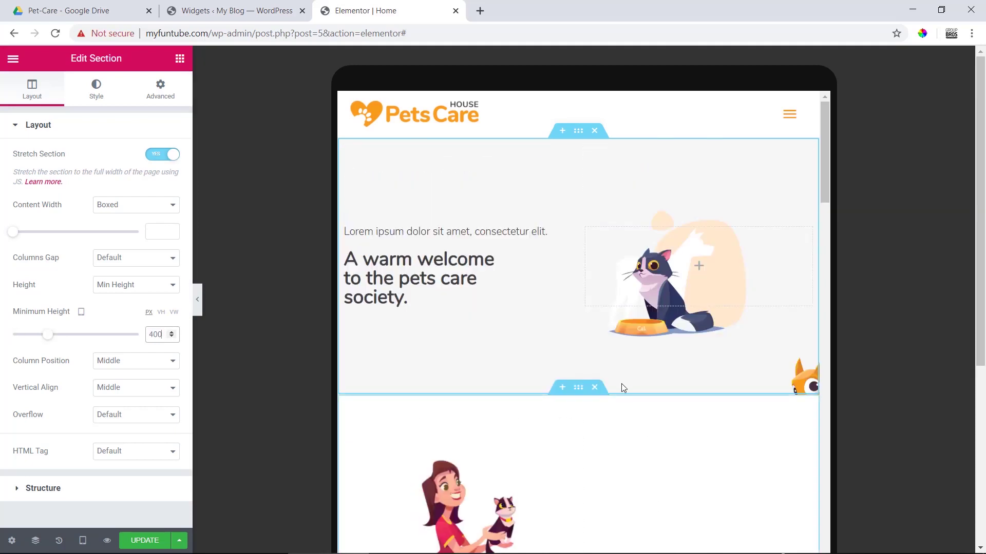
pyautogui.scroll(-4, 633, 404)
pyautogui.click(578, 195)
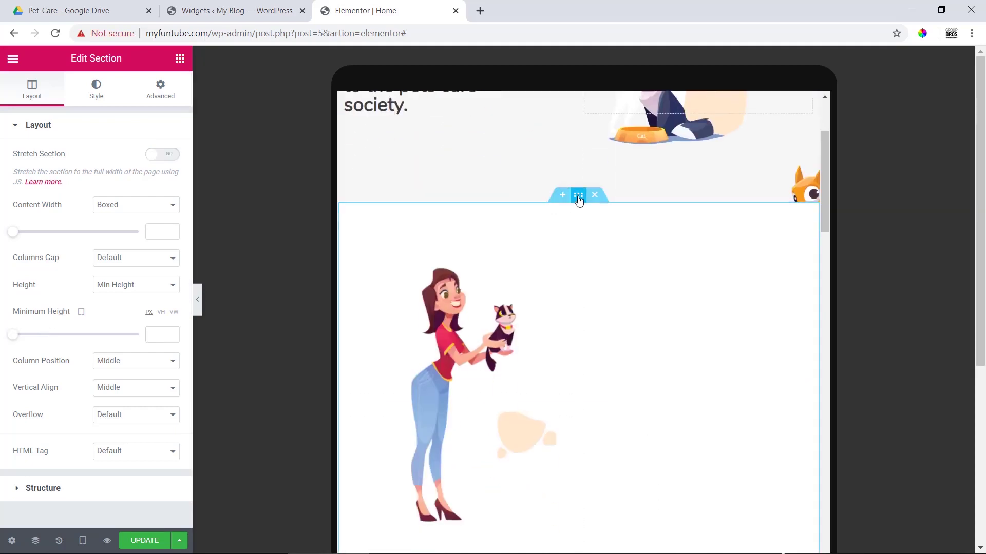
# Inspect the woman-and-cat image's settings, its image size options and its column settings
pyautogui.click(455, 329)
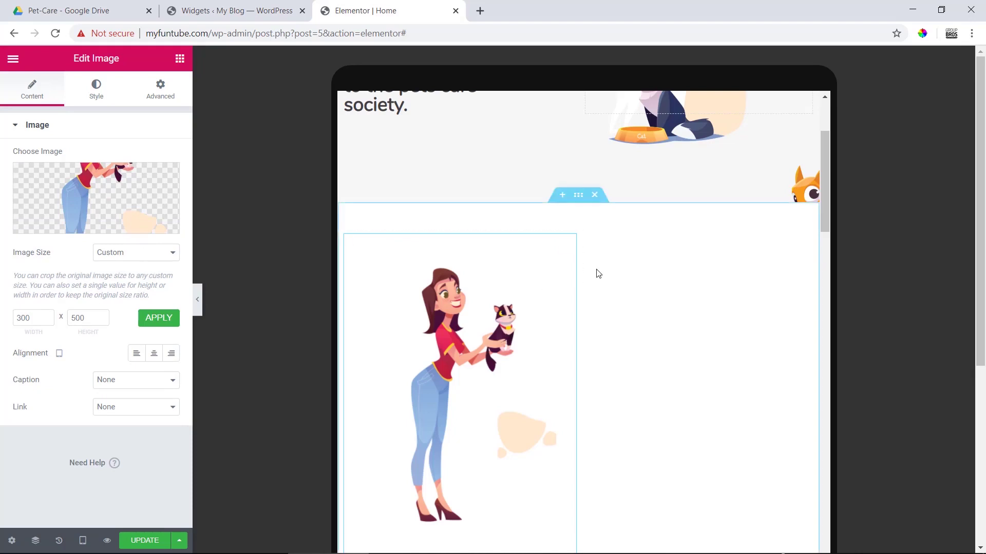
pyautogui.click(346, 237)
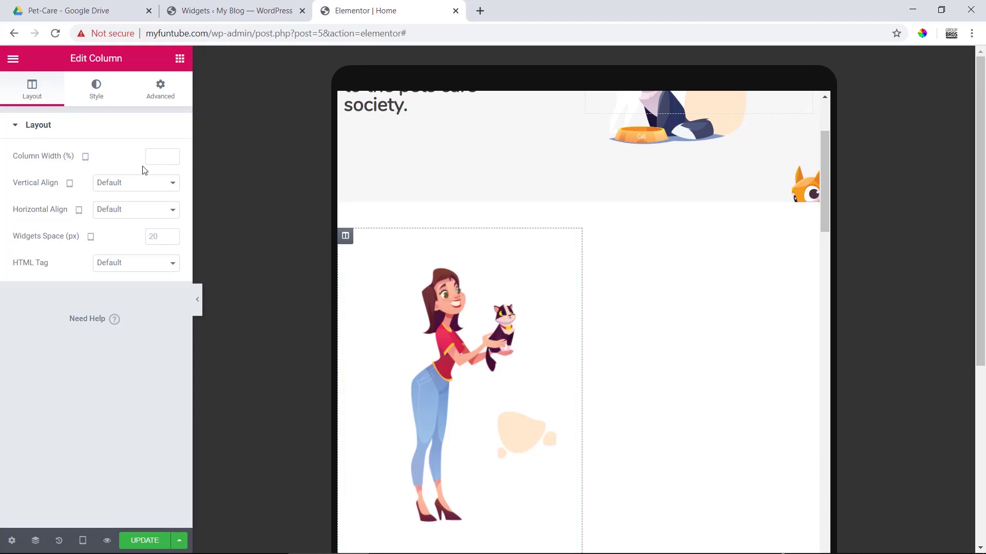
pyautogui.scroll(-7, 610, 303)
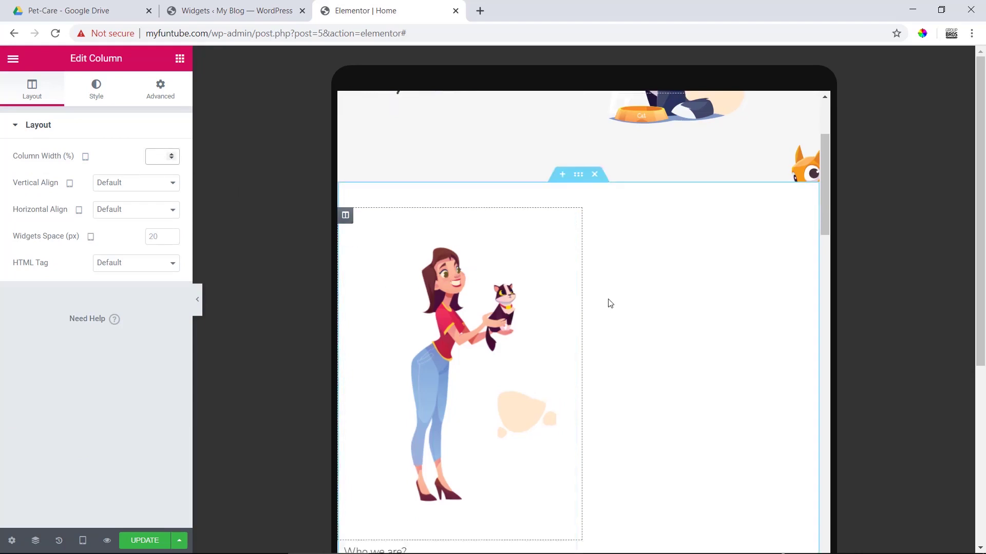
pyautogui.scroll(7, 609, 303)
pyautogui.click(531, 325)
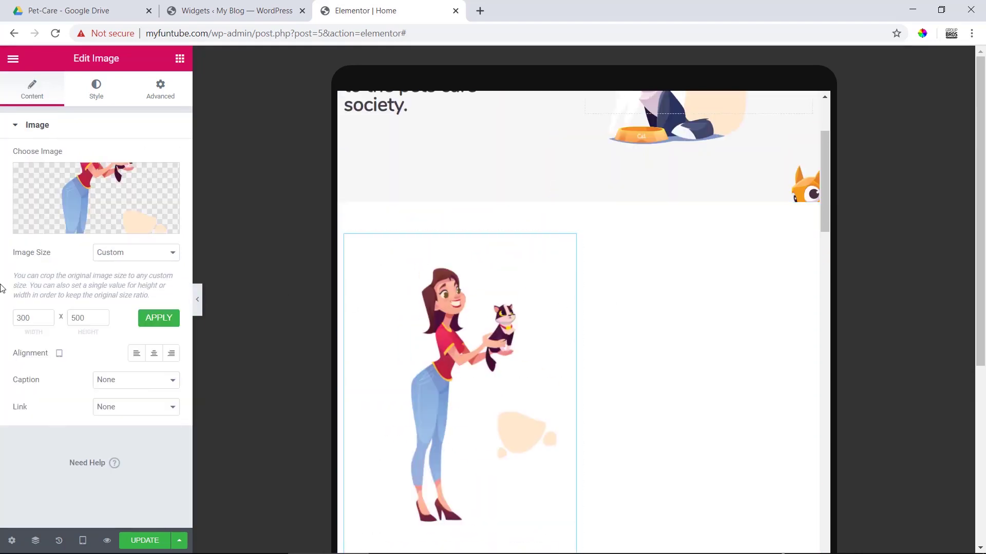
pyautogui.click(126, 254)
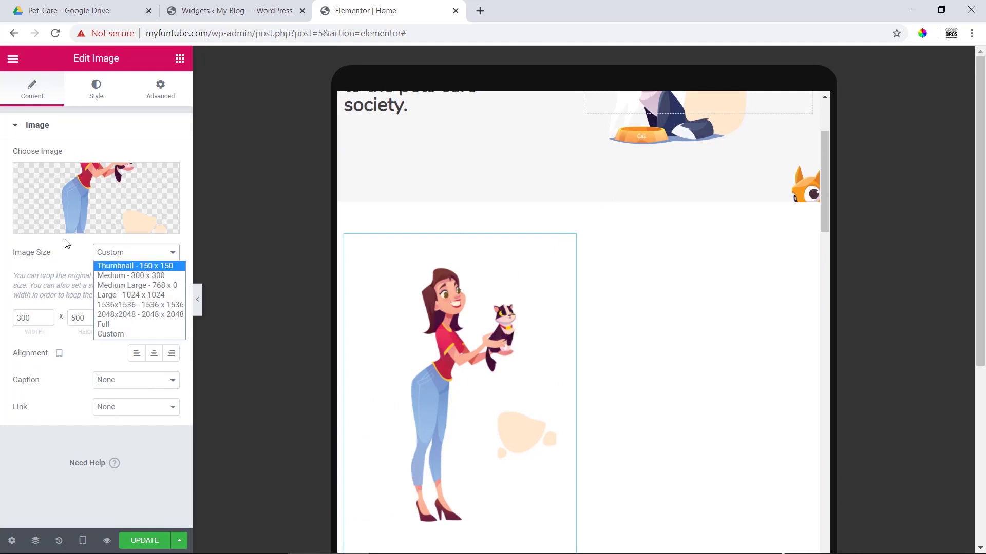
pyautogui.click(345, 238)
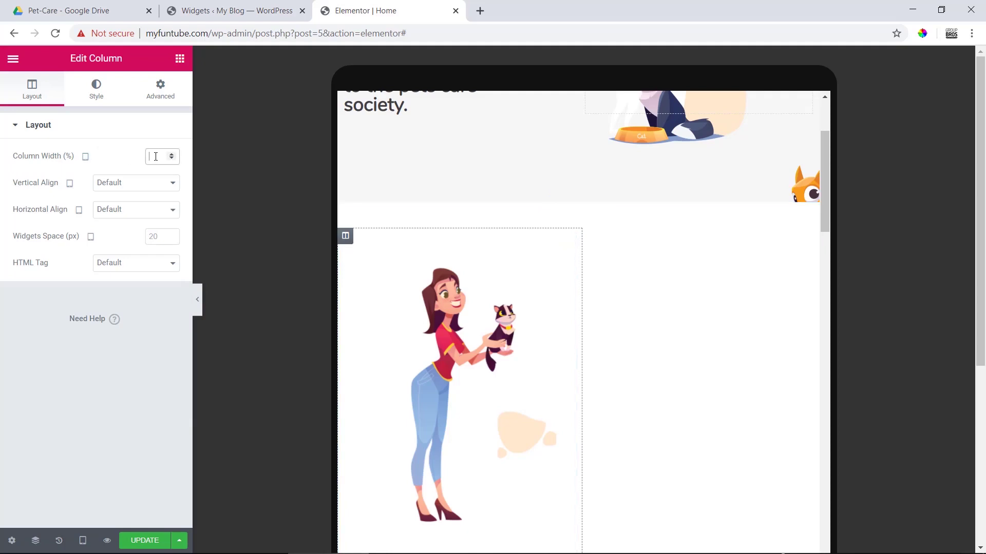
# Set the text column beside the woman image to 50% width
pyautogui.click(586, 237)
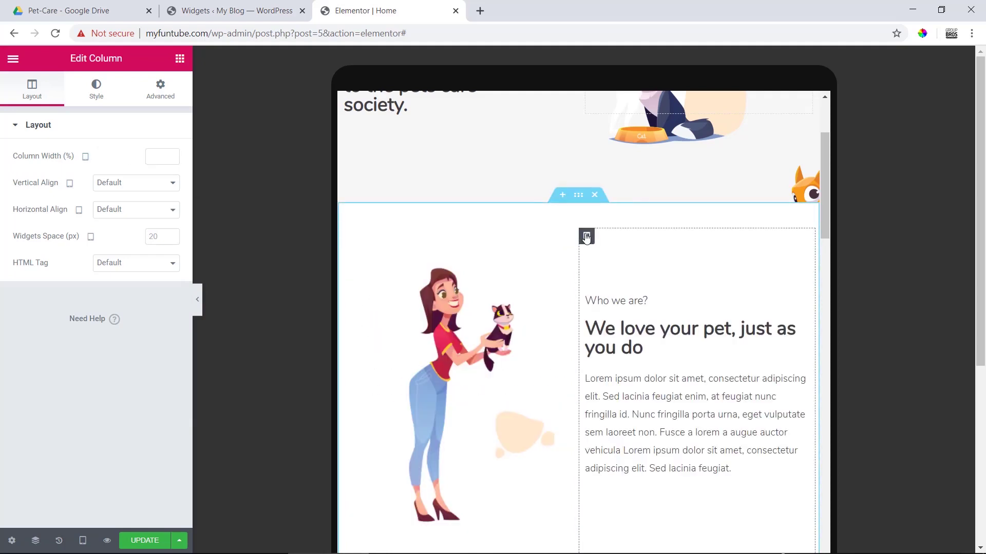
pyautogui.click(156, 158)
pyautogui.write('50')
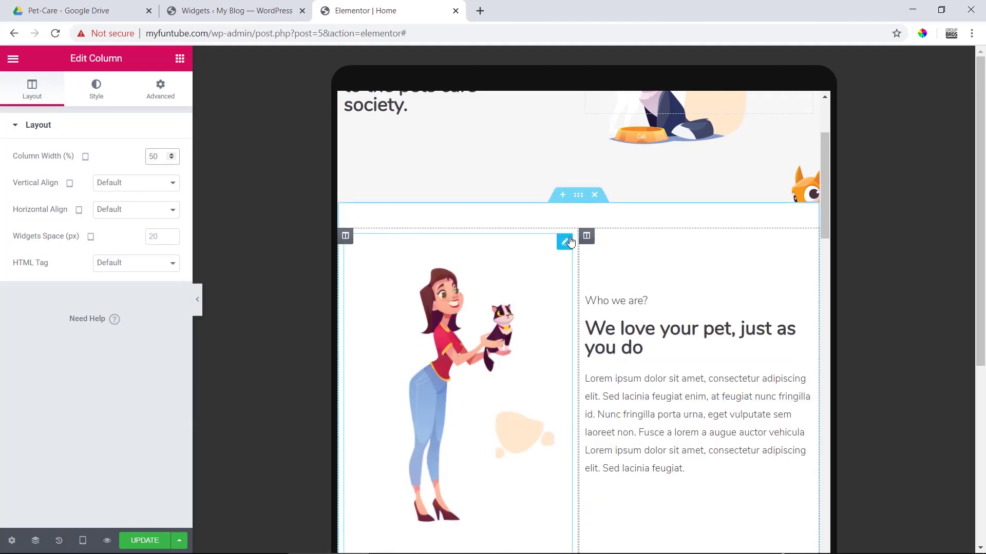
pyautogui.scroll(-3, 630, 402)
pyautogui.scroll(3, 630, 406)
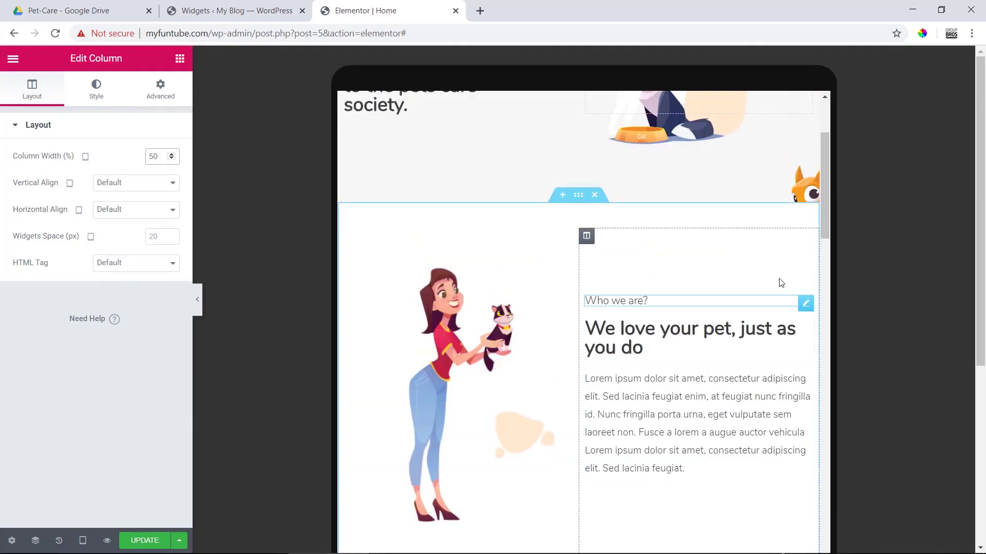
pyautogui.moveTo(824, 226); pyautogui.dragTo(844, 309)
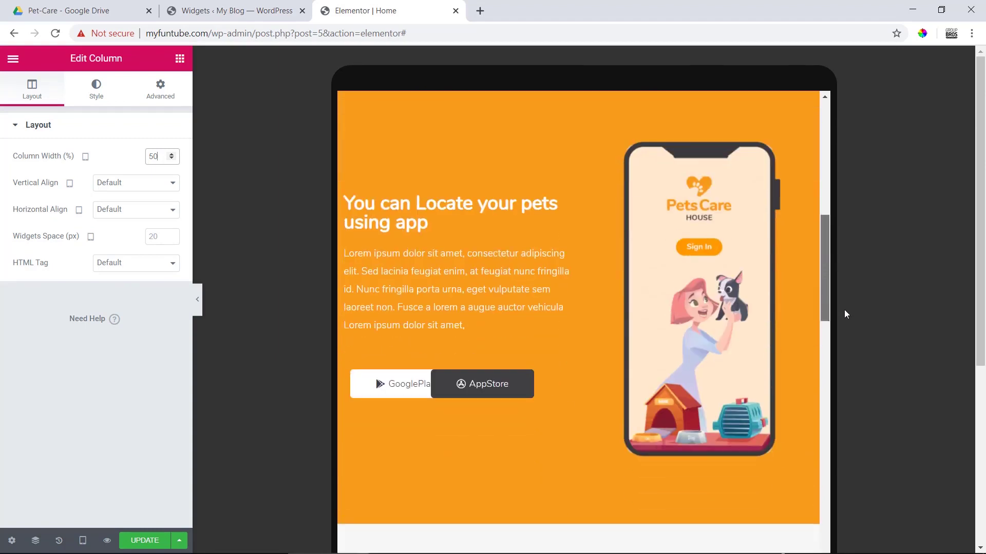
# Give the services text column and the dog-image column each a 50% width
pyautogui.moveTo(824, 259); pyautogui.dragTo(845, 330)
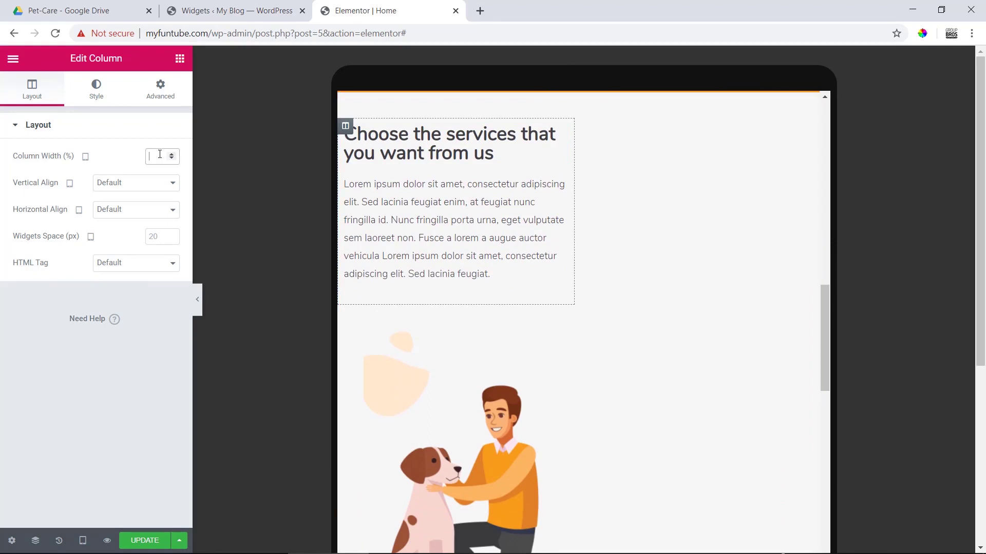
pyautogui.write('50')
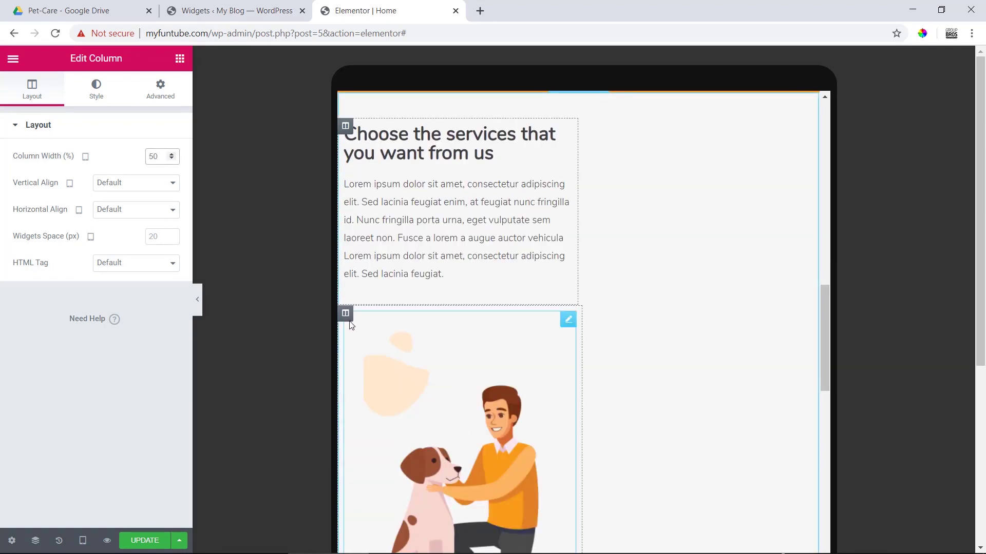
pyautogui.click(345, 313)
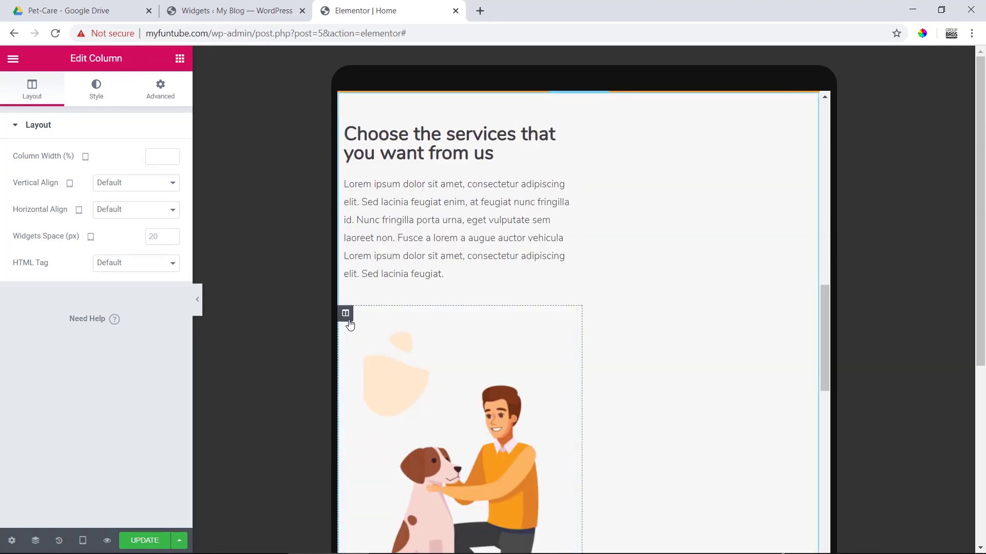
pyautogui.click(152, 157)
pyautogui.write('50')
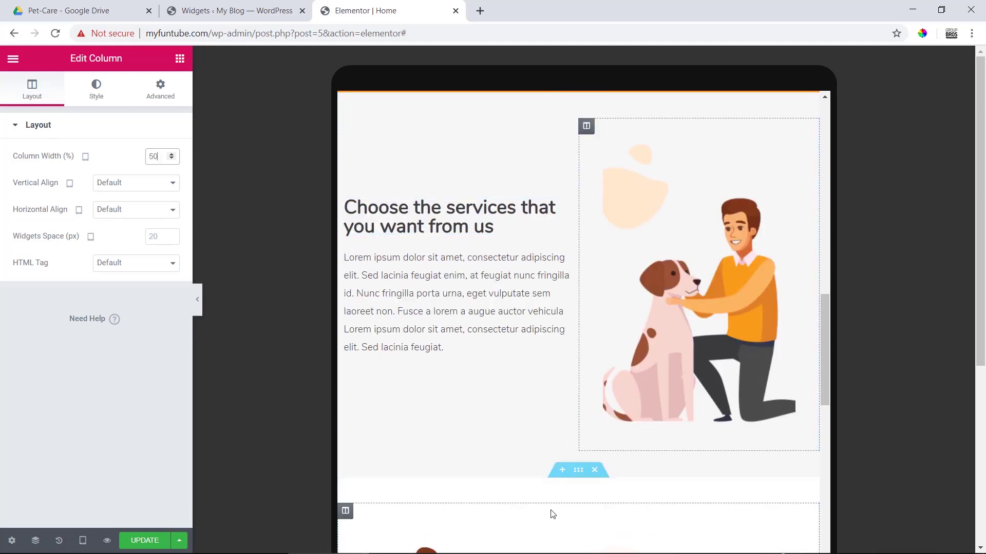
# Scroll through the rest of the tablet layout and bring up the preview device sizes
pyautogui.scroll(-3, 607, 343)
pyautogui.scroll(-3, 606, 341)
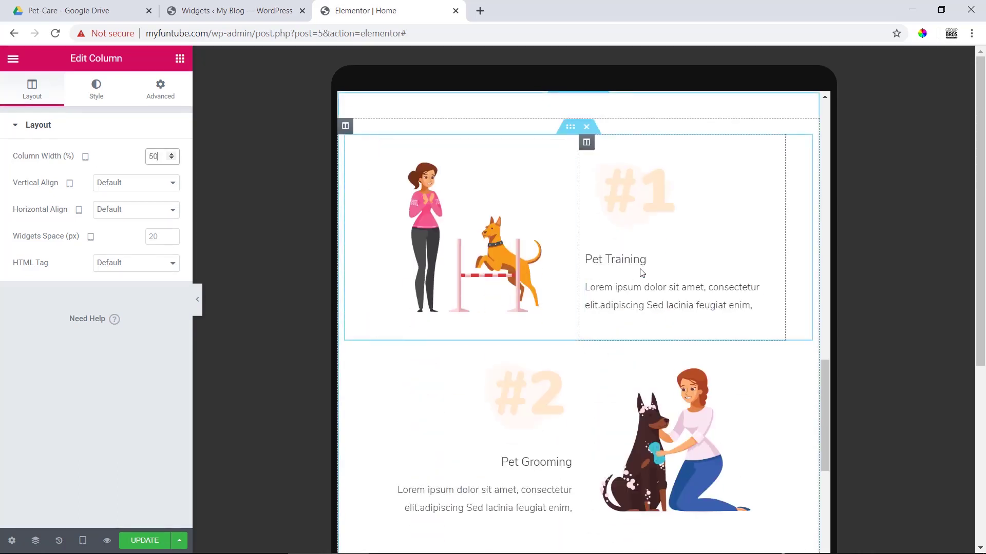
pyautogui.scroll(-4, 642, 270)
pyautogui.scroll(-17, 691, 343)
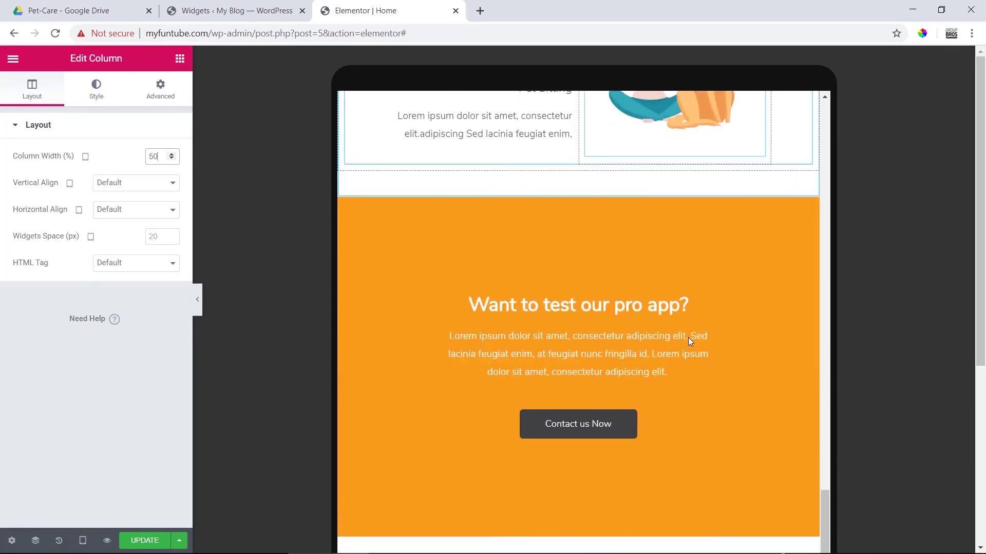
pyautogui.scroll(-1, 691, 342)
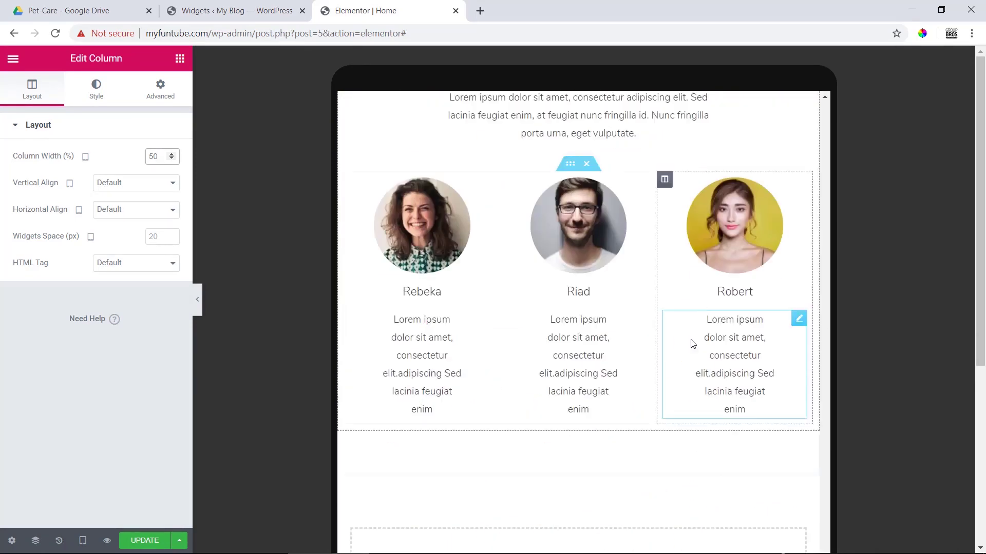
pyautogui.scroll(-8, 693, 343)
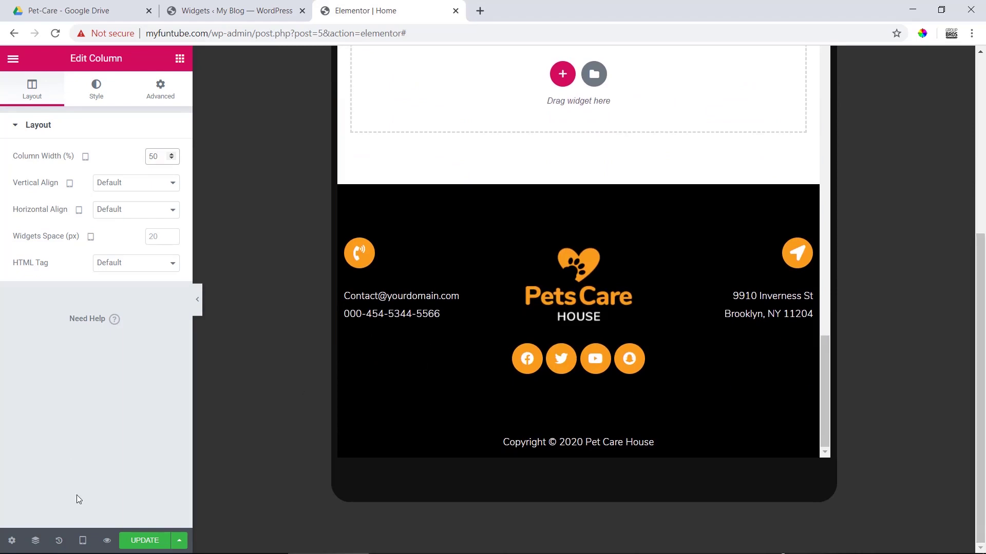
pyautogui.click(83, 541)
# Switch the preview to mobile width and locate the app promo section
pyautogui.click(70, 507)
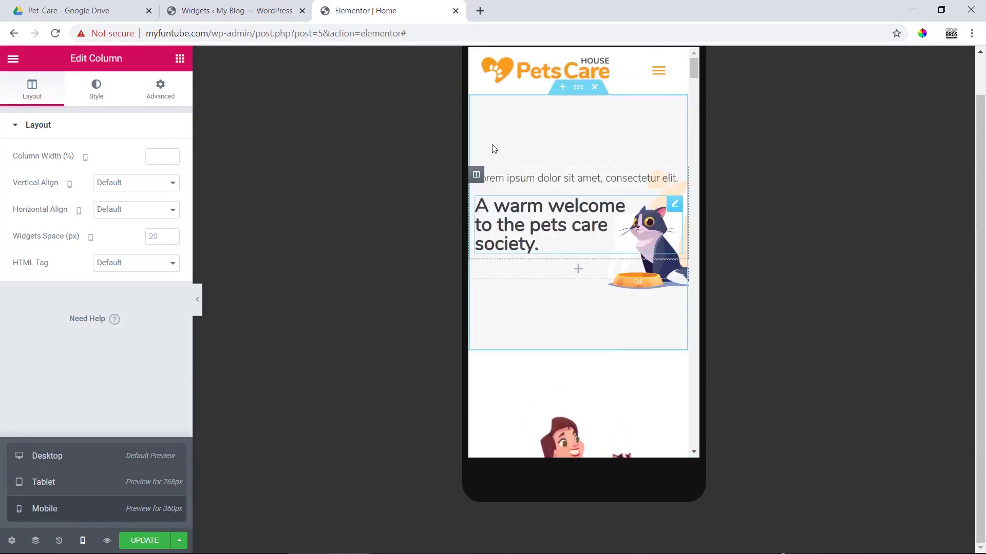
pyautogui.scroll(-10, 610, 204)
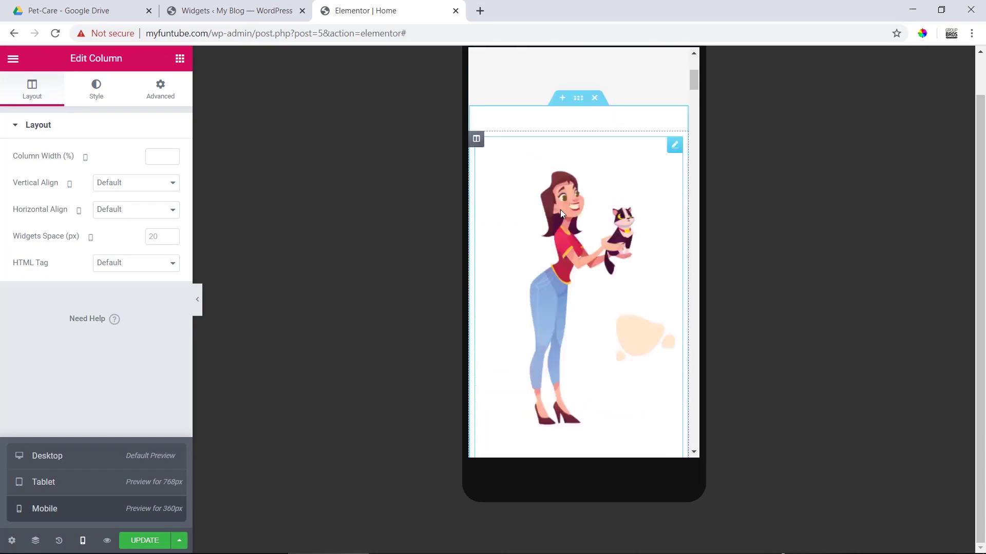
pyautogui.scroll(-10, 564, 215)
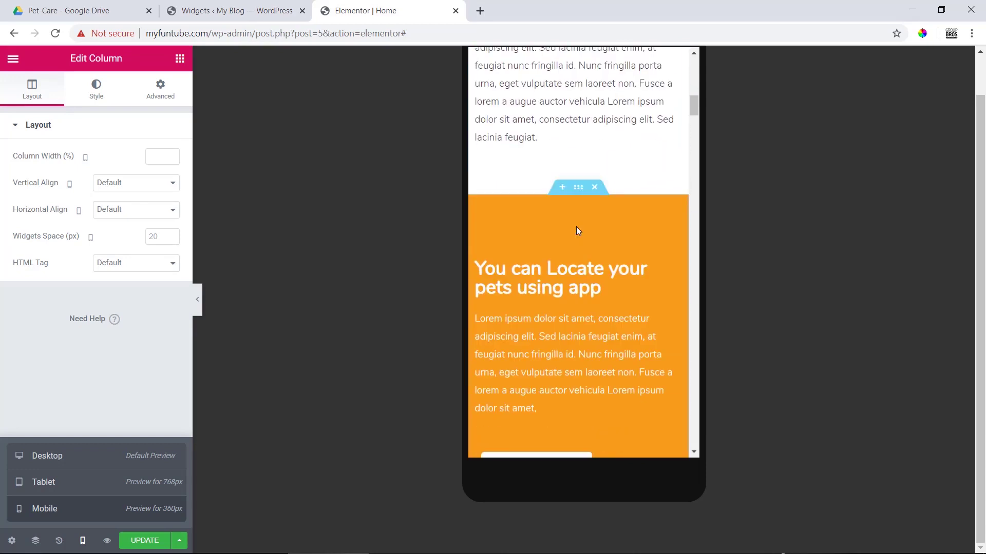
pyautogui.scroll(4, 576, 227)
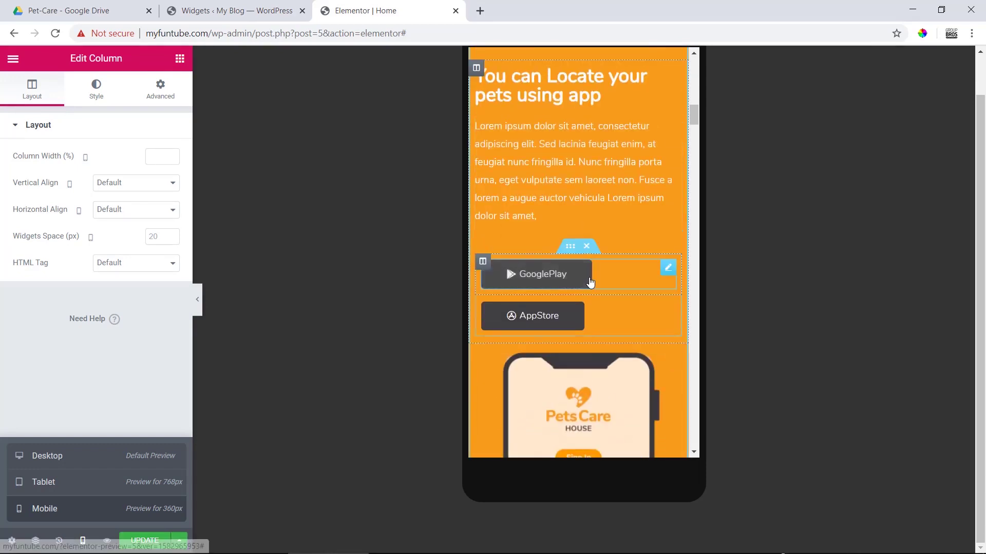
# Set Alignment to Center for both the GooglePlay and AppStore buttons
pyautogui.click(625, 279)
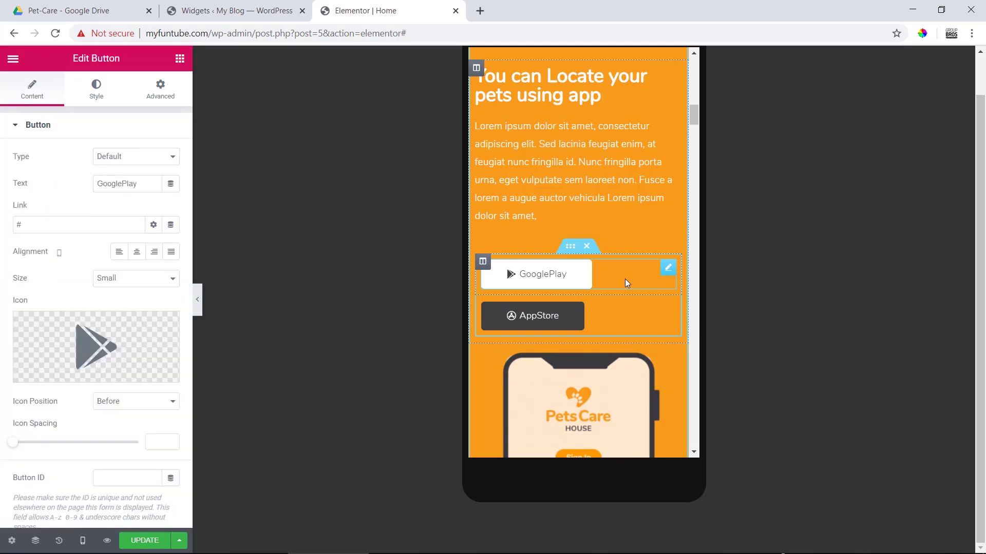
pyautogui.click(483, 261)
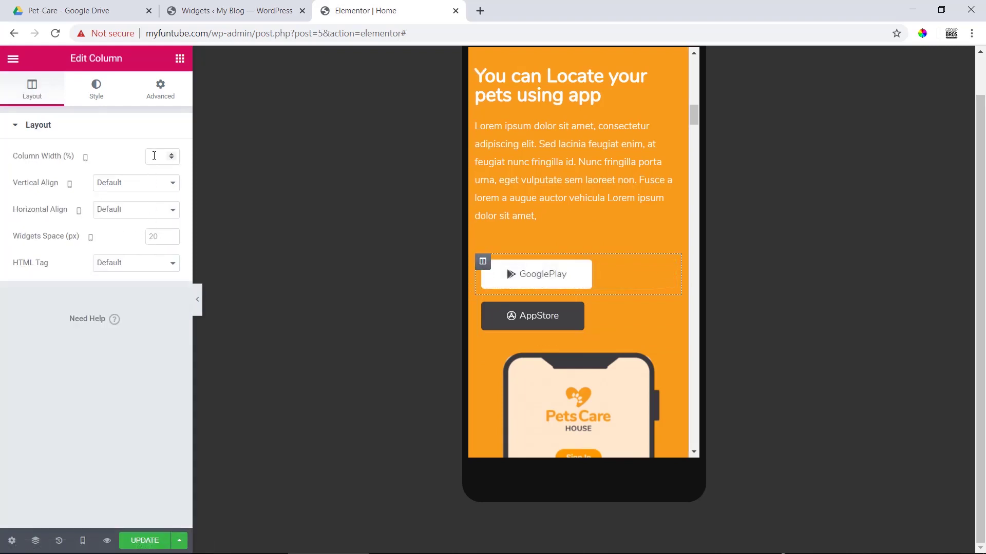
pyautogui.click(609, 276)
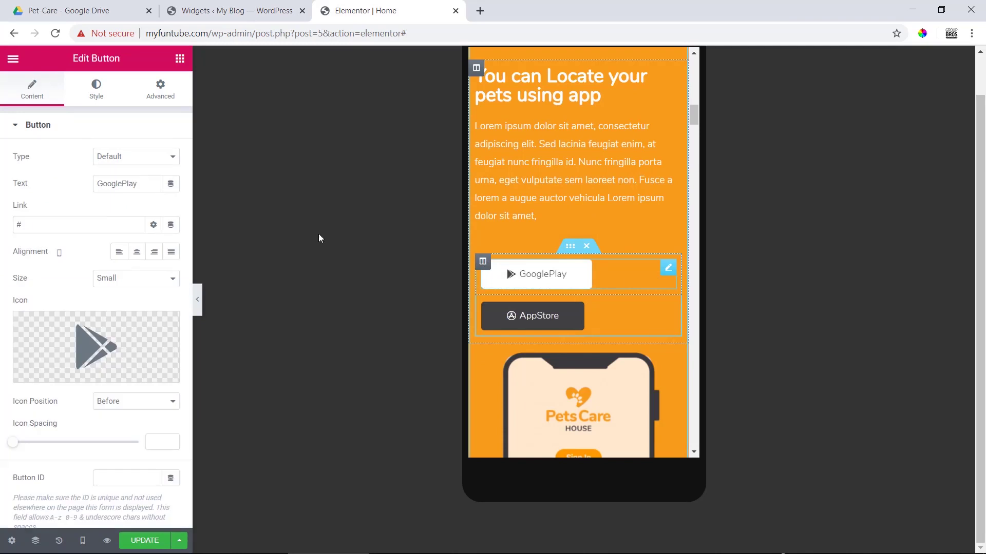
pyautogui.click(140, 258)
pyautogui.click(612, 310)
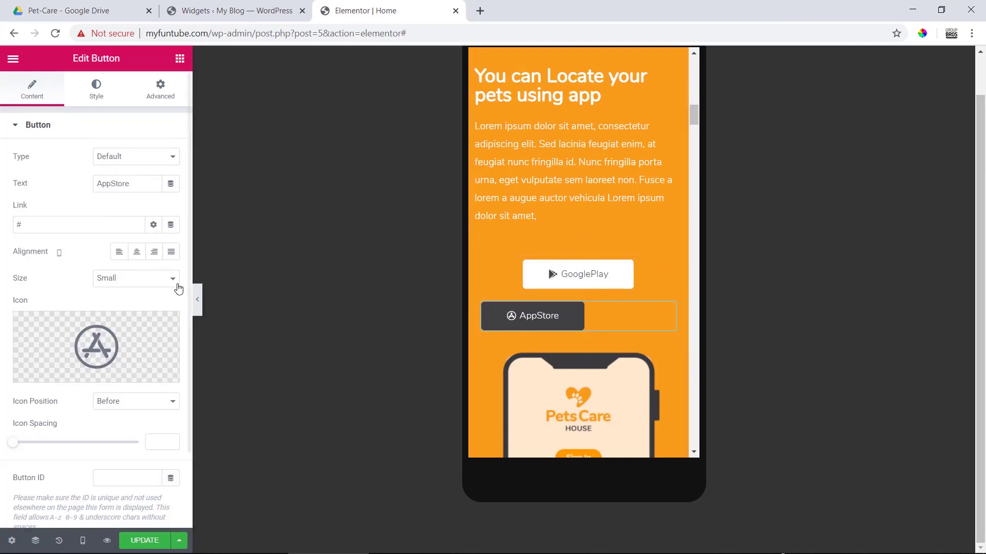
pyautogui.click(137, 258)
pyautogui.scroll(-4, 566, 304)
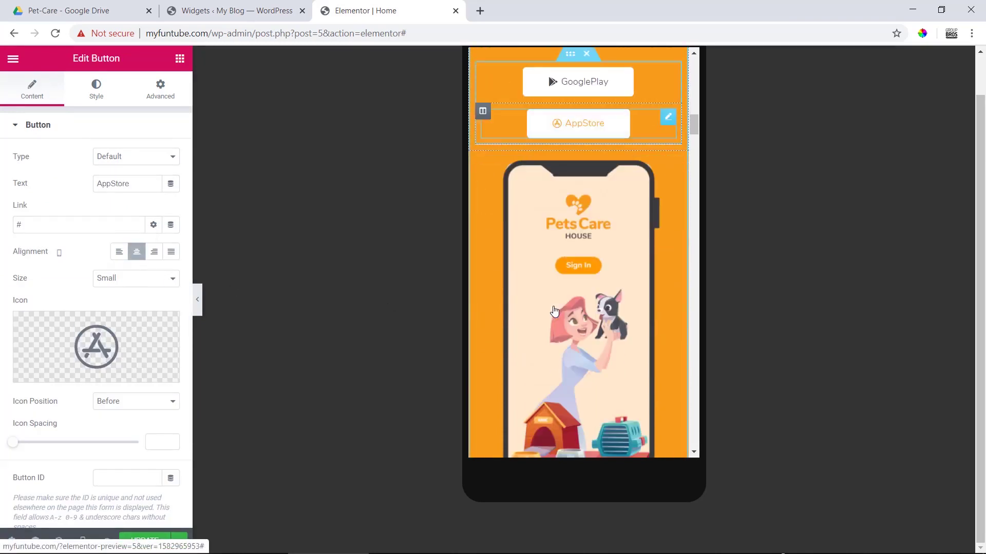
pyautogui.scroll(-8, 566, 304)
# Left-align the #2 image, Pet Grooming heading and its paragraph on mobile
pyautogui.scroll(-10, 572, 264)
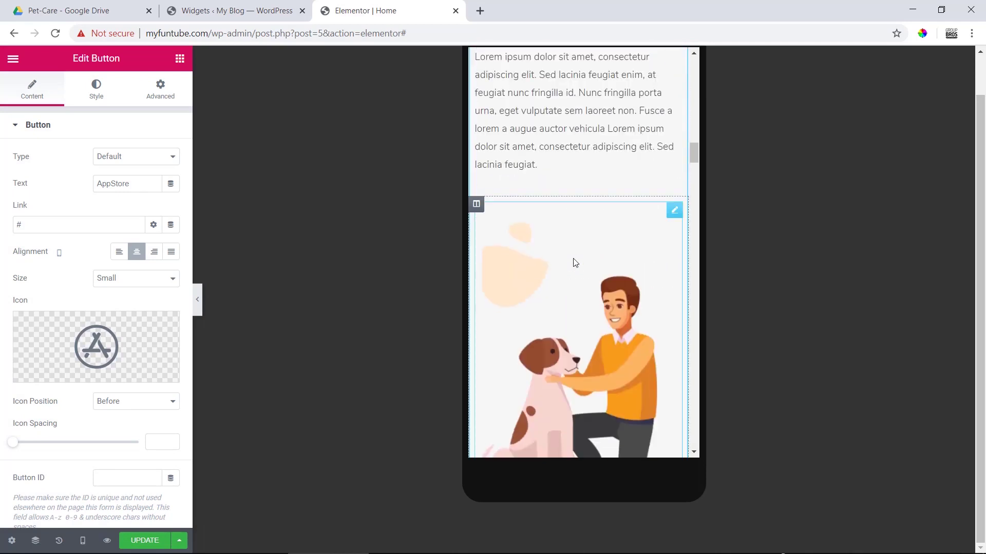
pyautogui.scroll(-10, 591, 294)
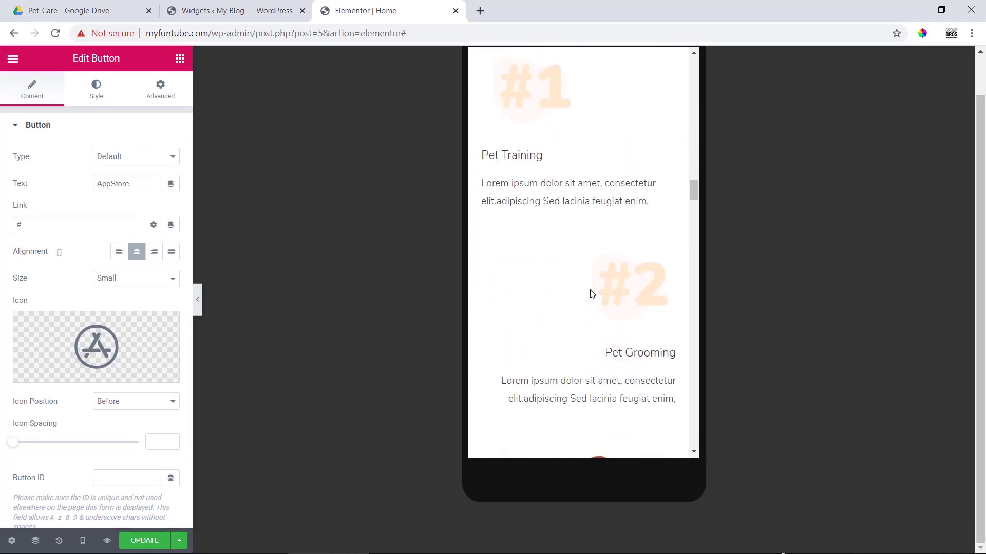
pyautogui.scroll(7, 590, 292)
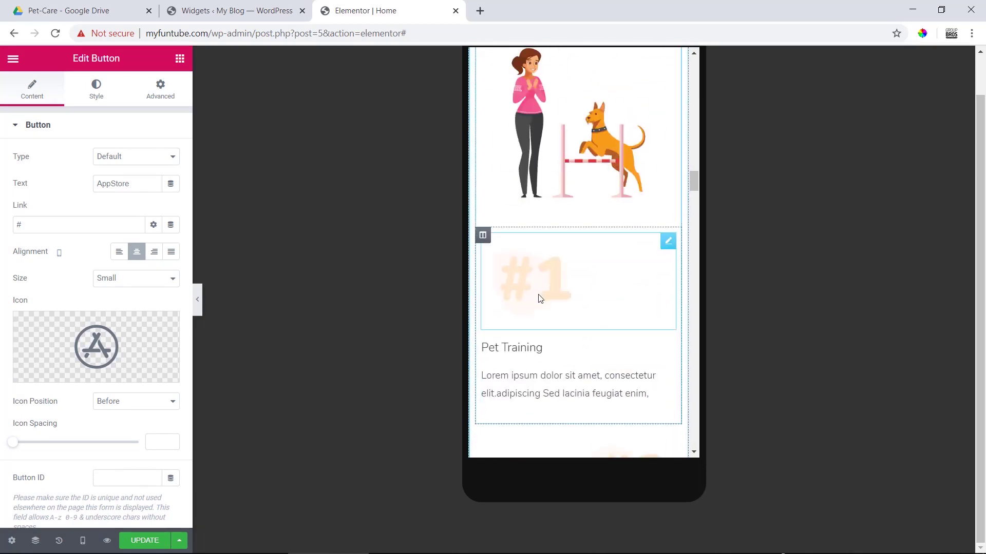
pyautogui.scroll(-4, 590, 271)
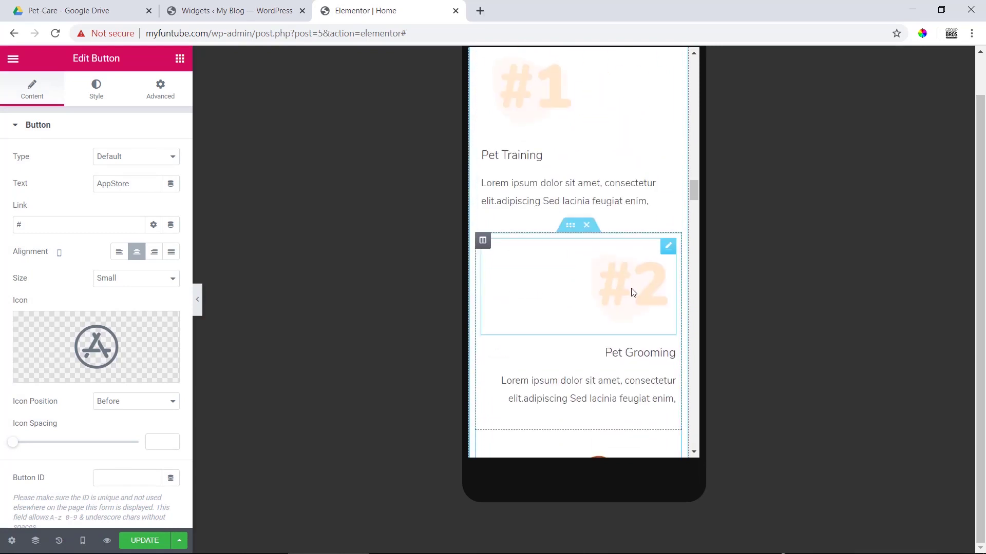
pyautogui.click(564, 286)
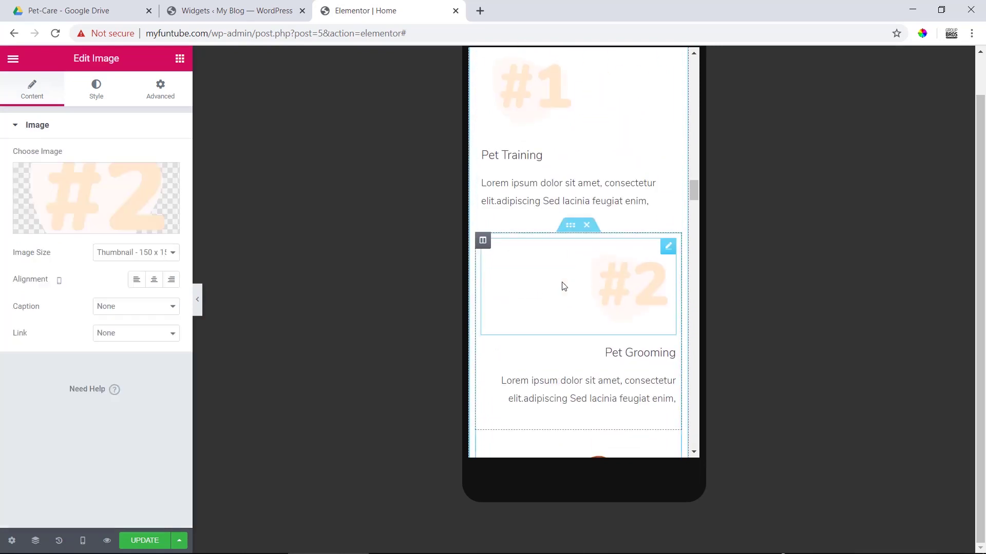
pyautogui.click(137, 280)
pyautogui.click(641, 350)
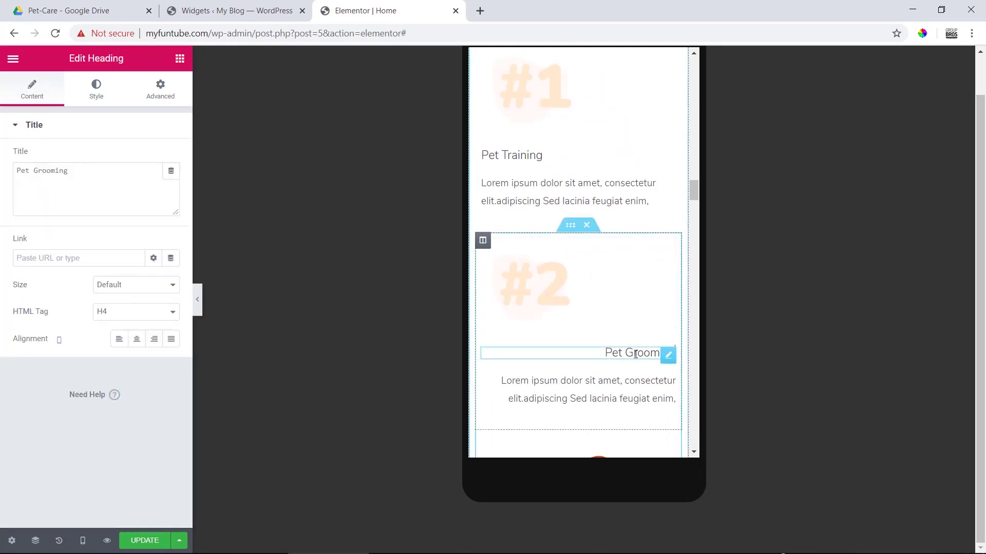
pyautogui.click(120, 339)
pyautogui.click(570, 396)
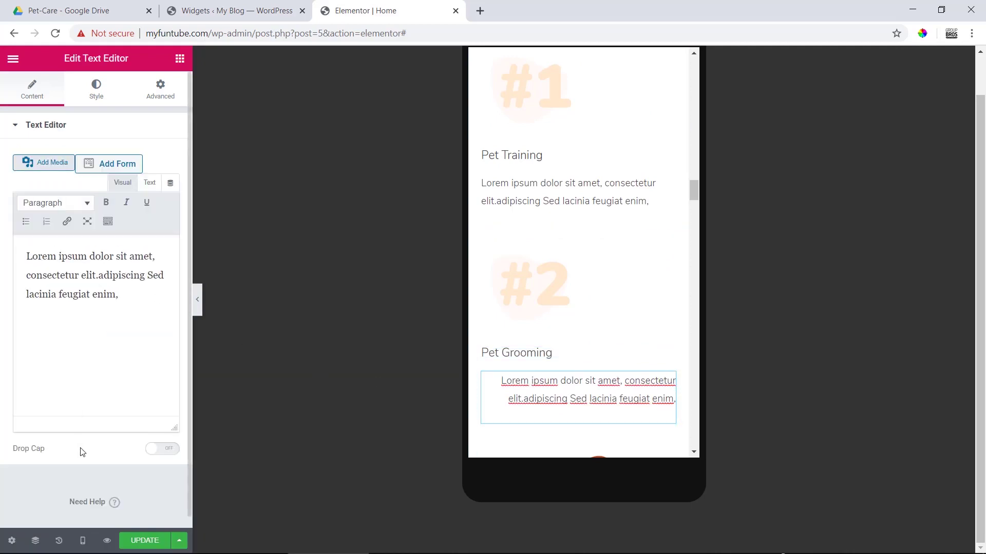
pyautogui.click(83, 100)
pyautogui.click(119, 161)
# Left-align the #4 image, Pet Sitting heading and its paragraph on mobile
pyautogui.scroll(-4, 590, 333)
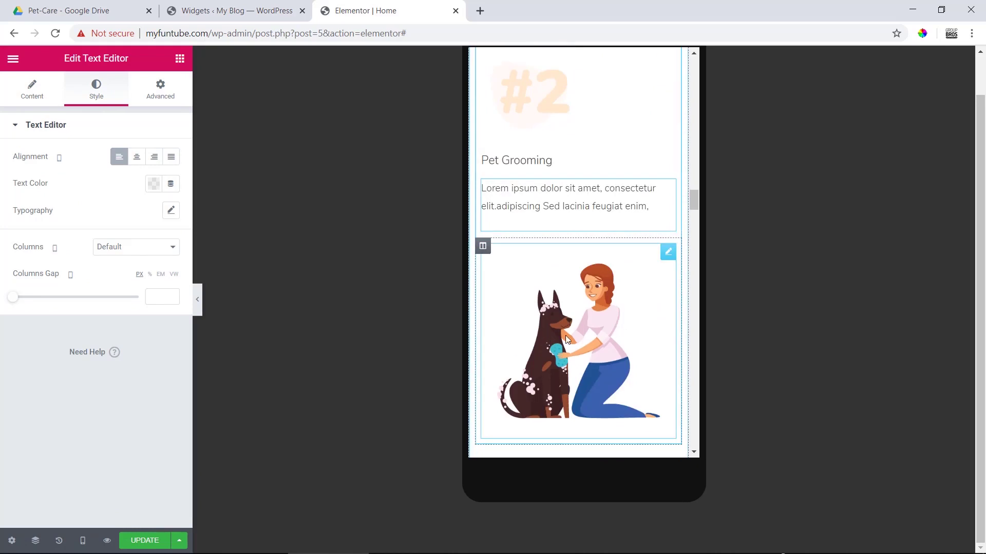
pyautogui.scroll(-4, 566, 335)
pyautogui.scroll(-4, 566, 340)
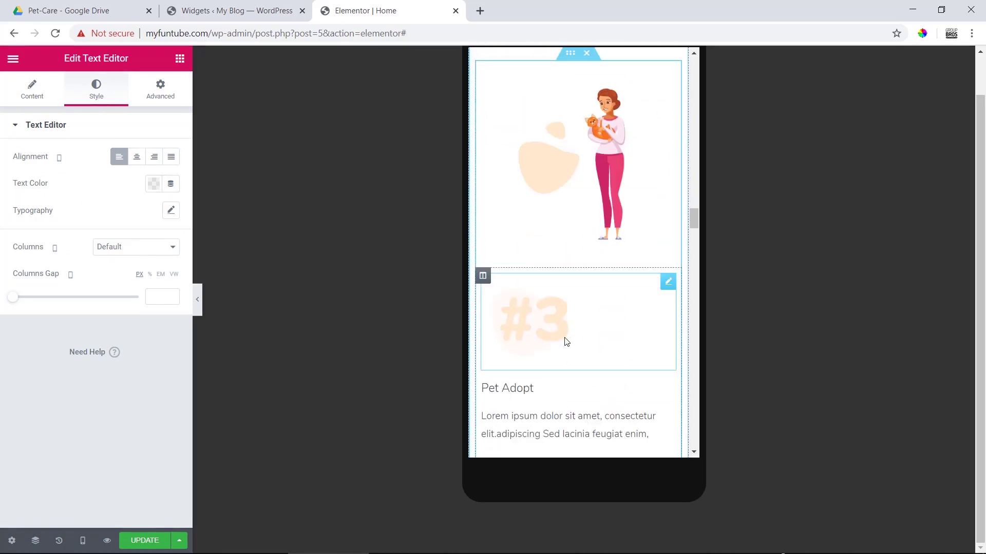
pyautogui.scroll(-4, 567, 342)
pyautogui.click(605, 337)
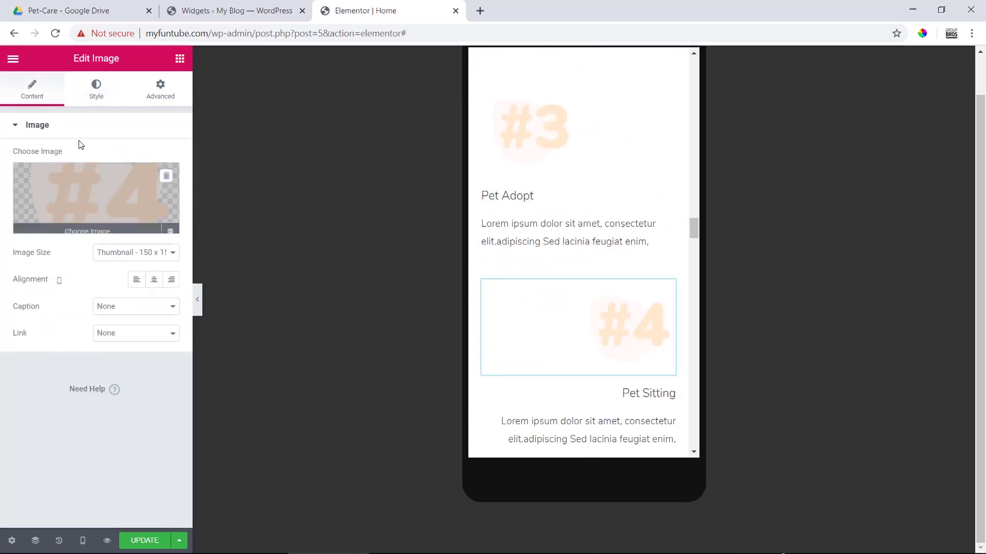
pyautogui.click(97, 92)
pyautogui.click(31, 91)
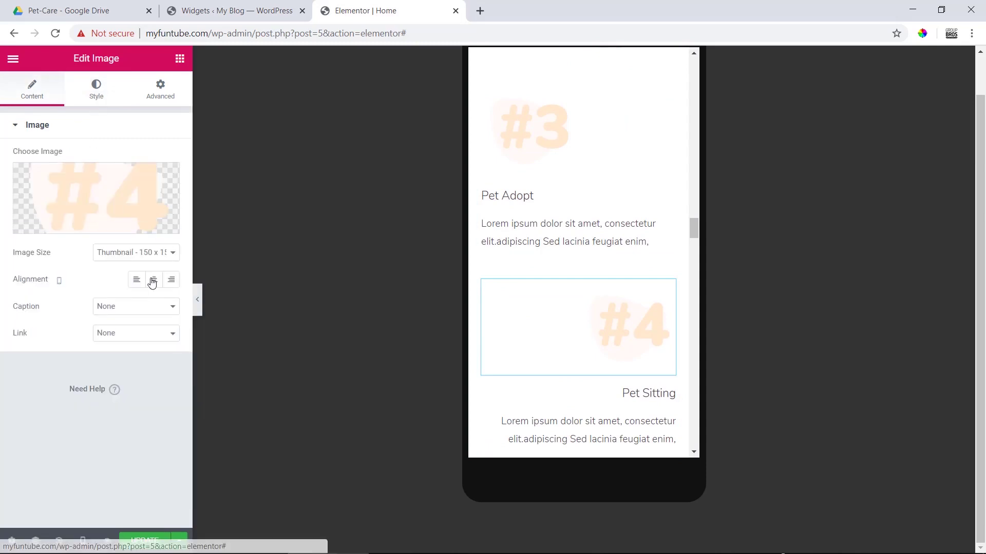
pyautogui.click(136, 280)
pyautogui.scroll(-3, 631, 303)
pyautogui.click(570, 203)
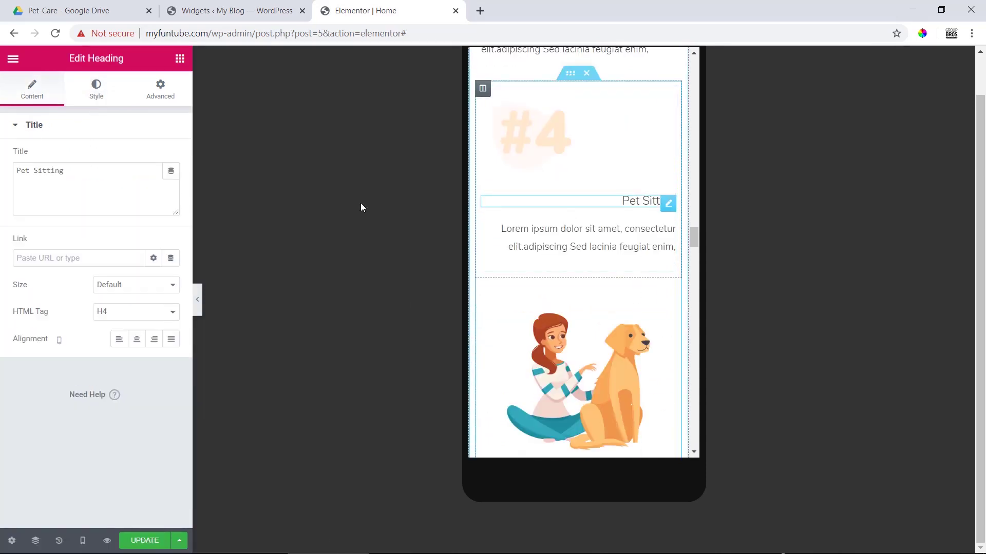
pyautogui.click(119, 339)
pyautogui.click(576, 246)
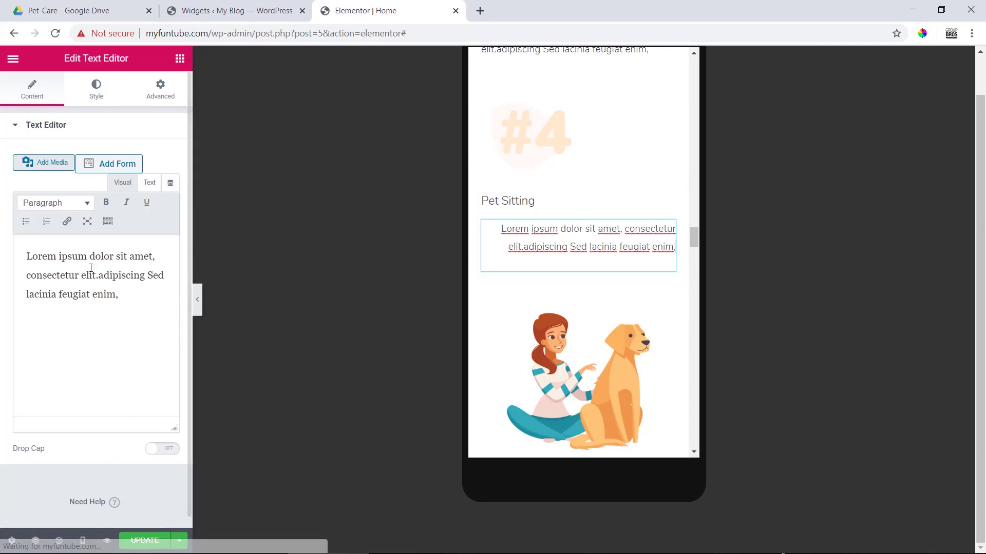
pyautogui.click(96, 86)
pyautogui.click(120, 157)
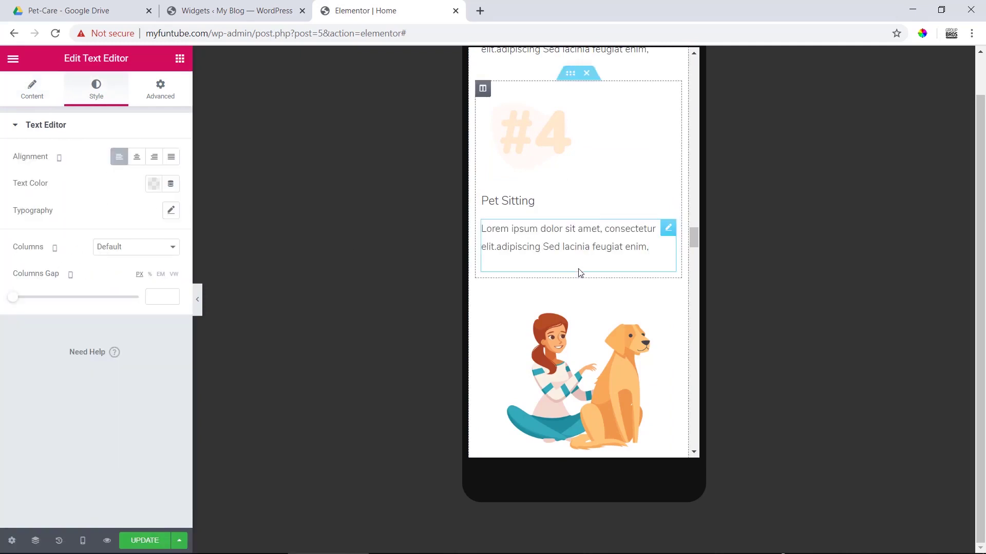
pyautogui.scroll(-8, 580, 277)
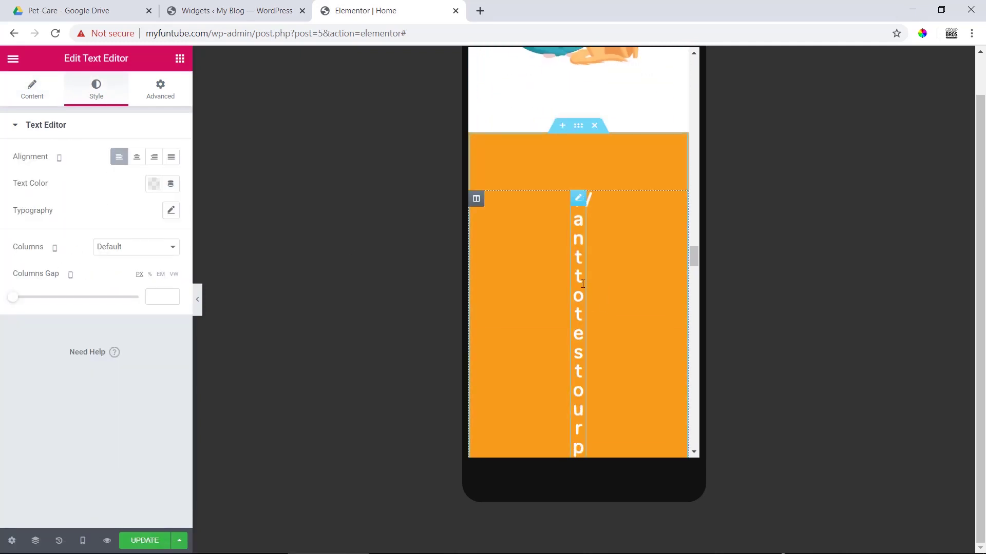
# Give the orange 'Want to test our pro app?' column linked 10 px padding at mobile width
pyautogui.click(580, 282)
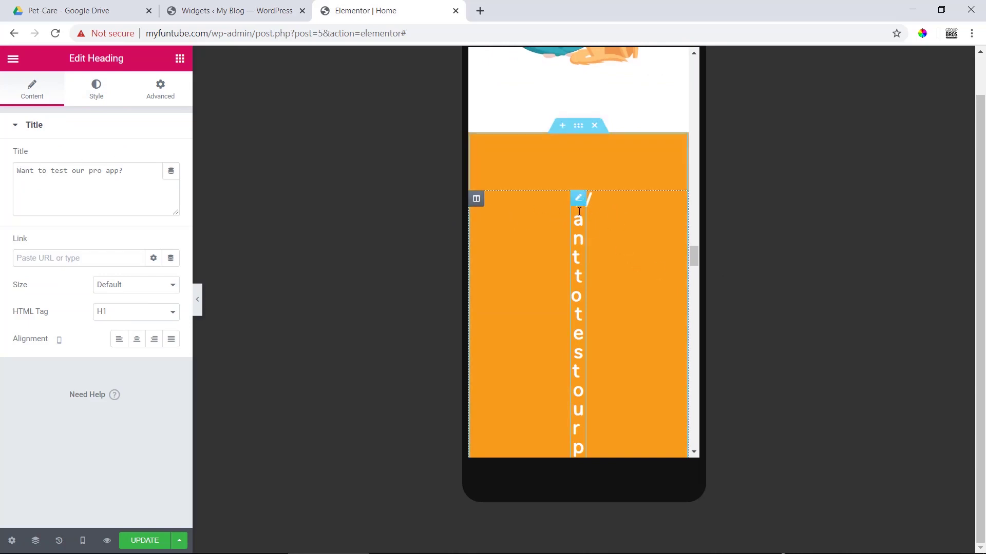
pyautogui.click(160, 92)
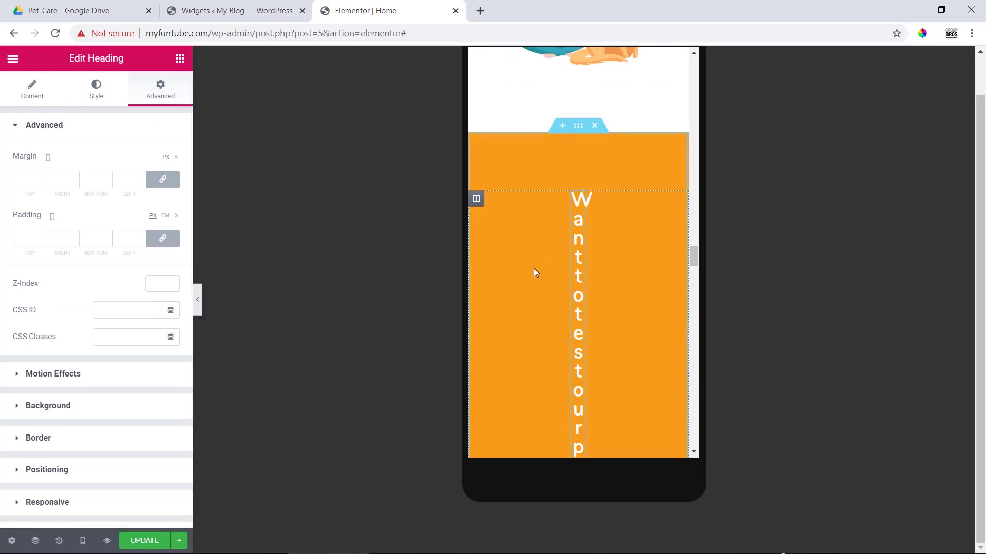
pyautogui.click(477, 200)
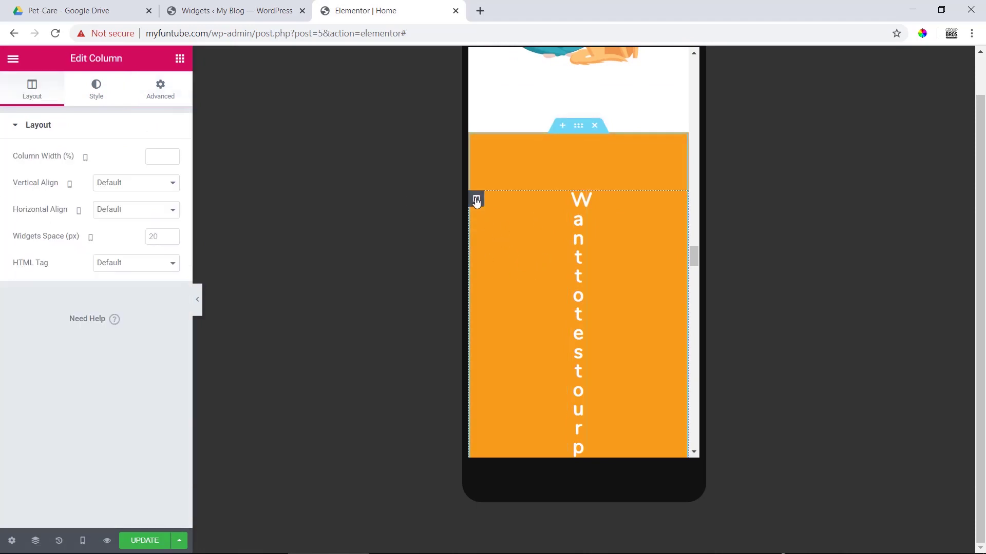
pyautogui.click(160, 89)
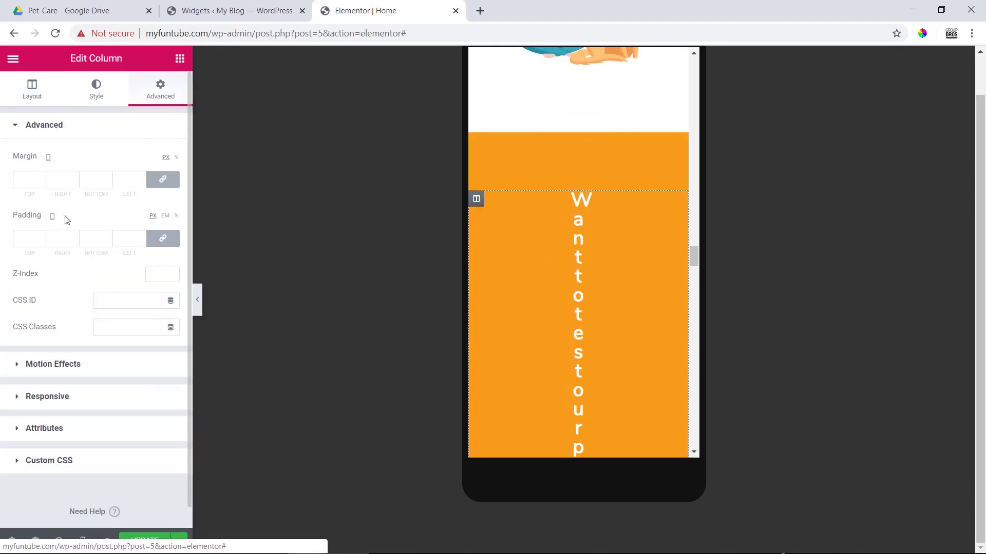
pyautogui.click(23, 238)
pyautogui.write('0')
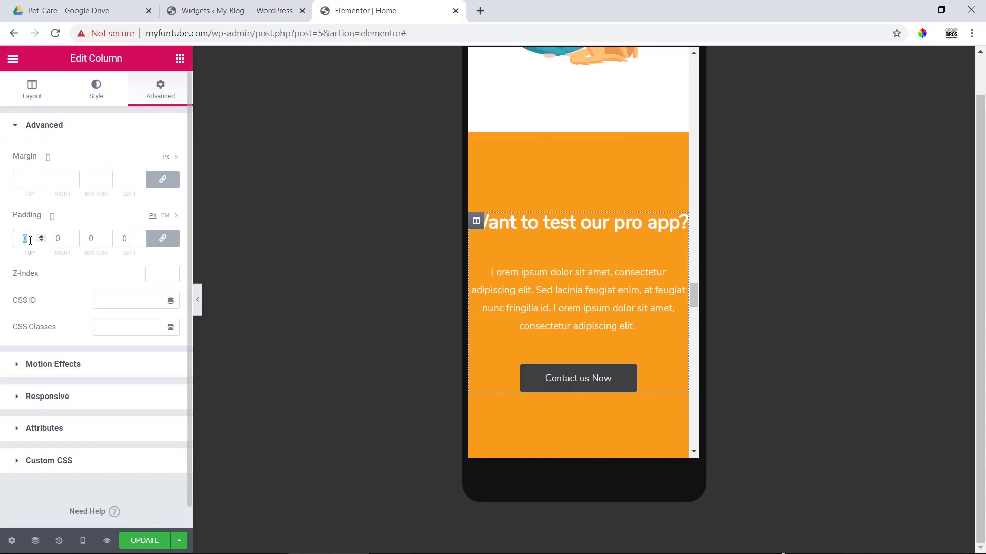
pyautogui.write('10')
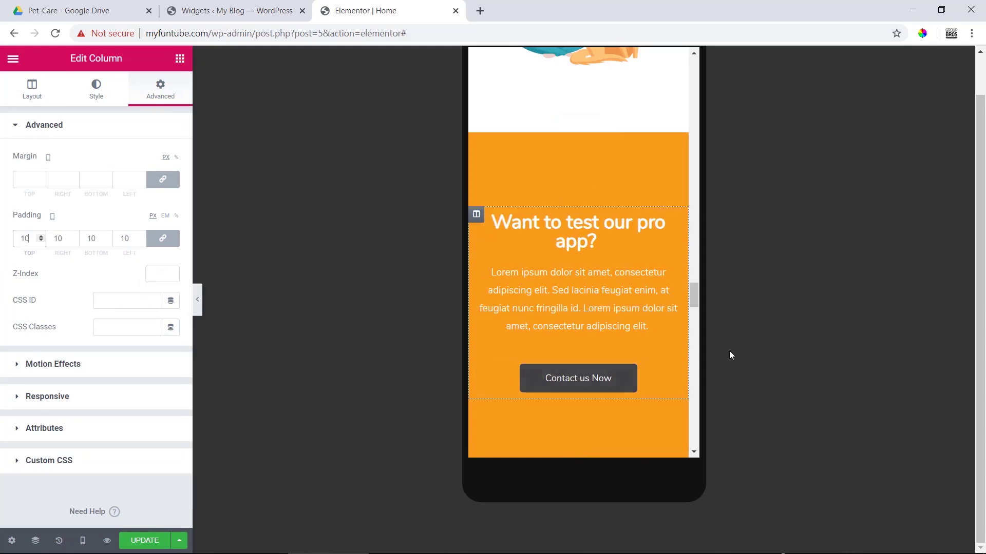
pyautogui.scroll(-7, 668, 331)
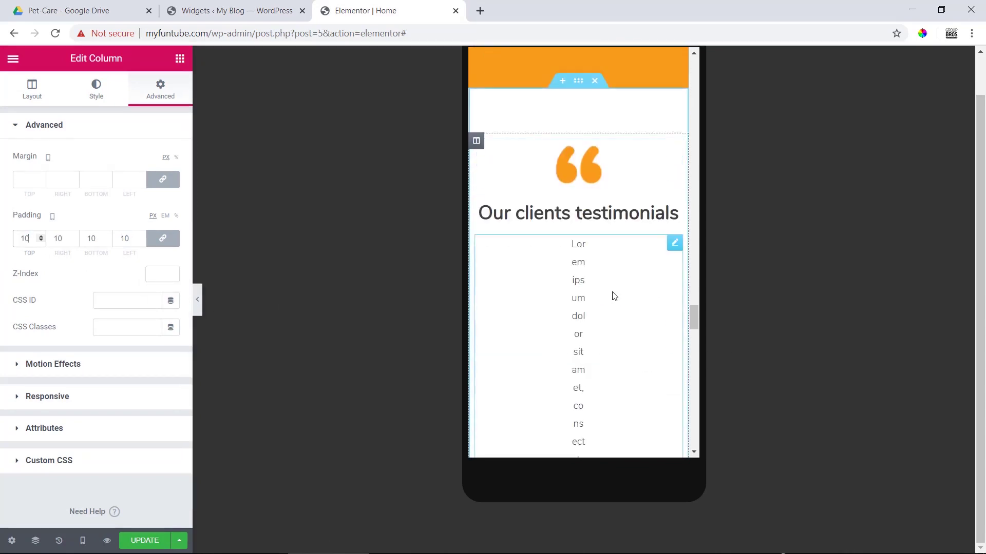
# Set the testimonial paragraph's padding to 0 so it spans the full width
pyautogui.click(674, 245)
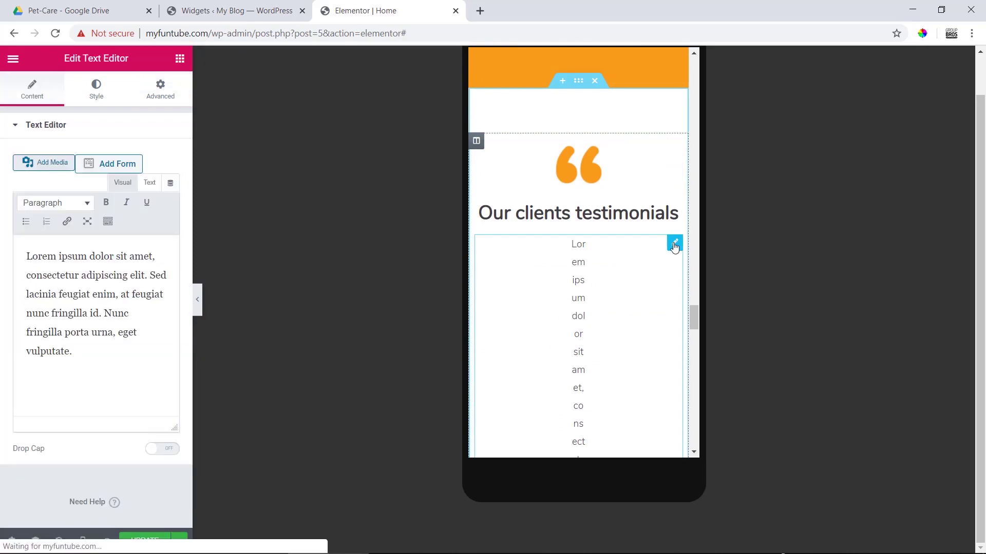
pyautogui.click(160, 95)
pyautogui.click(27, 238)
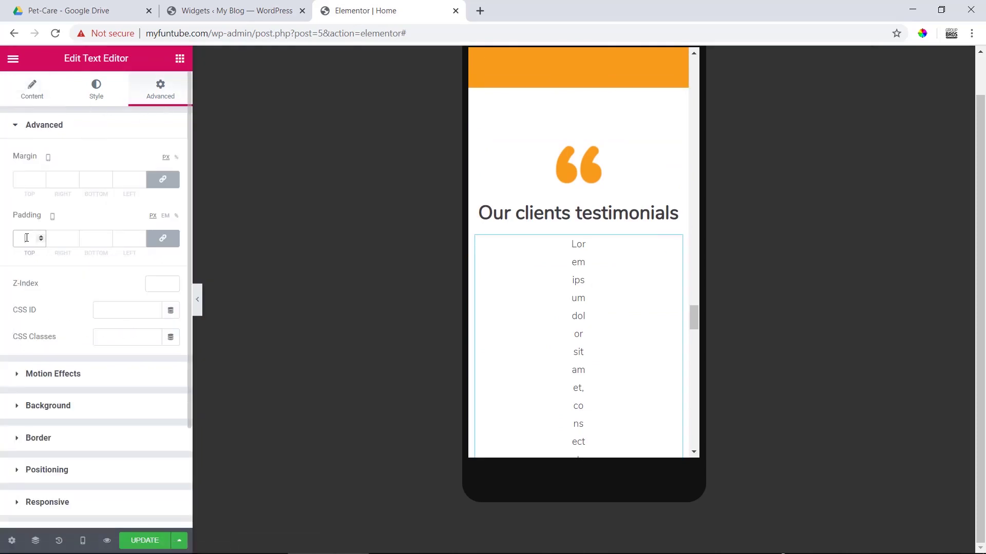
pyautogui.write('0')
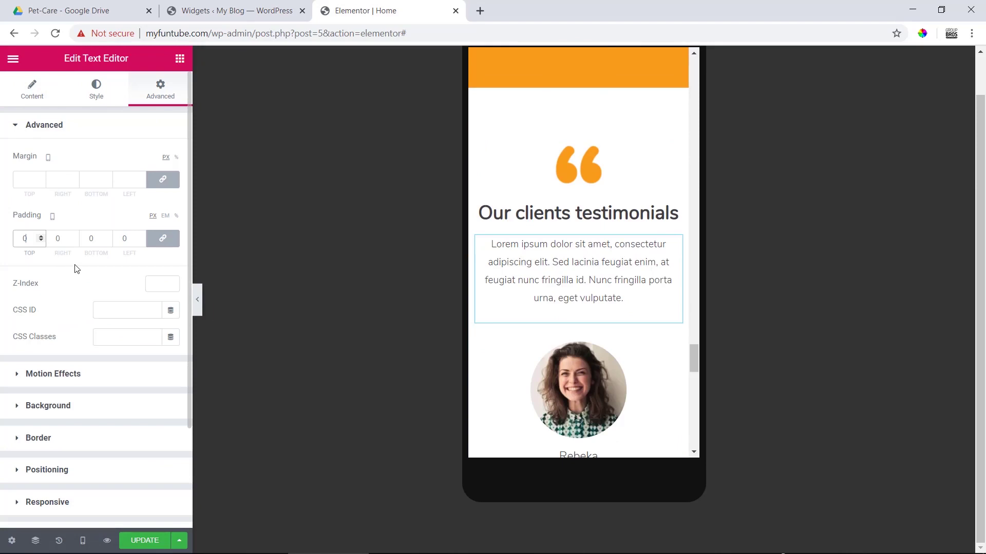
# Save the page with UPDATE and go to the WordPress Widgets tab
pyautogui.scroll(-15, 563, 337)
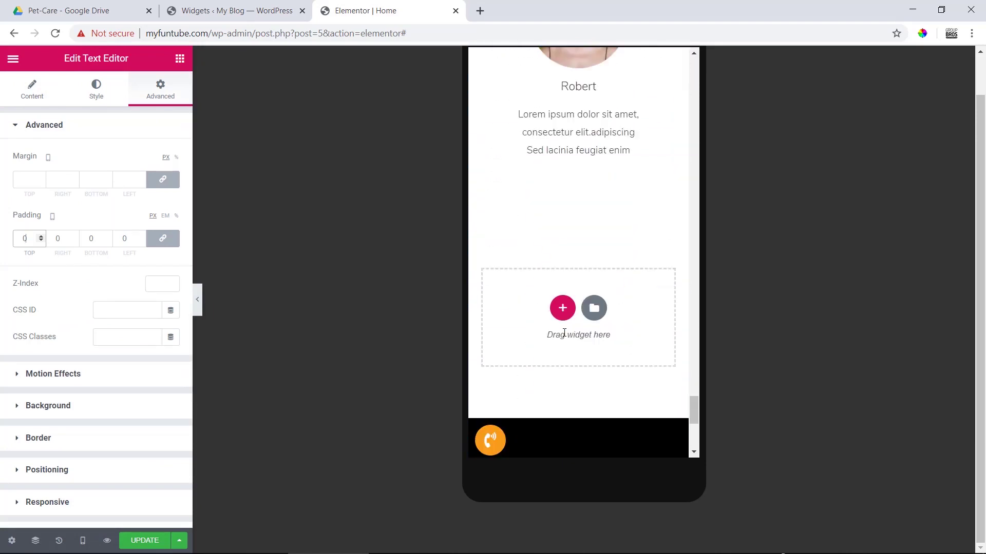
pyautogui.scroll(-6, 564, 333)
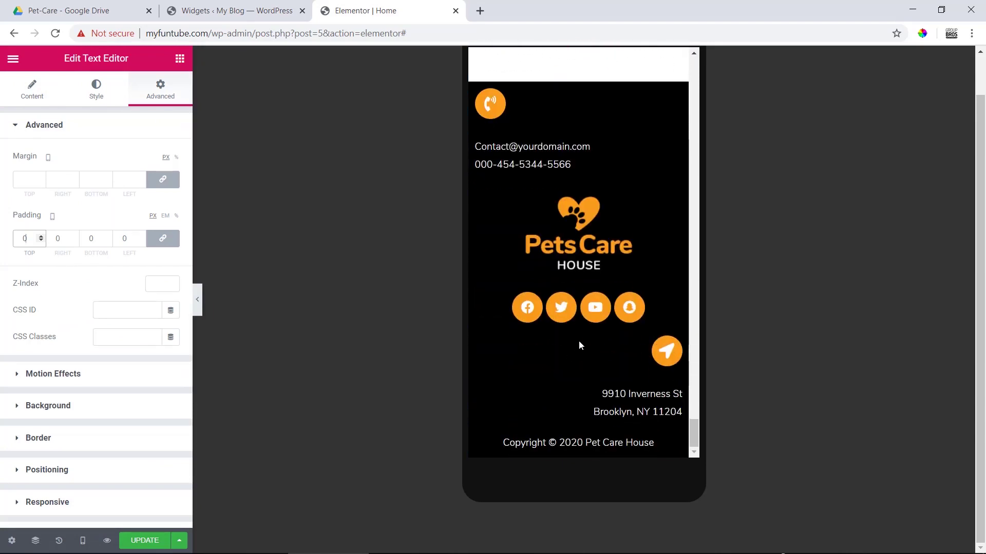
pyautogui.scroll(5, 578, 340)
pyautogui.scroll(-6, 578, 340)
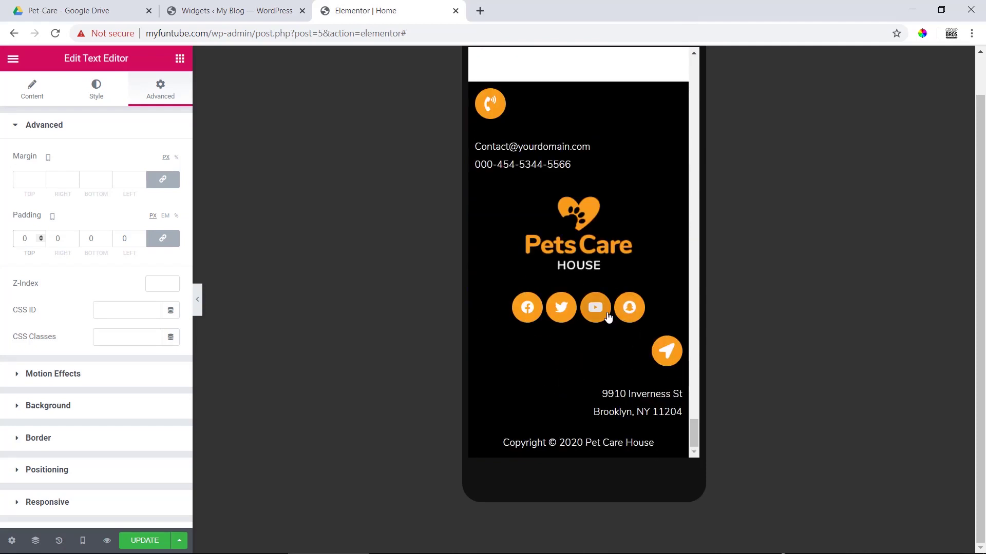
pyautogui.scroll(20, 613, 311)
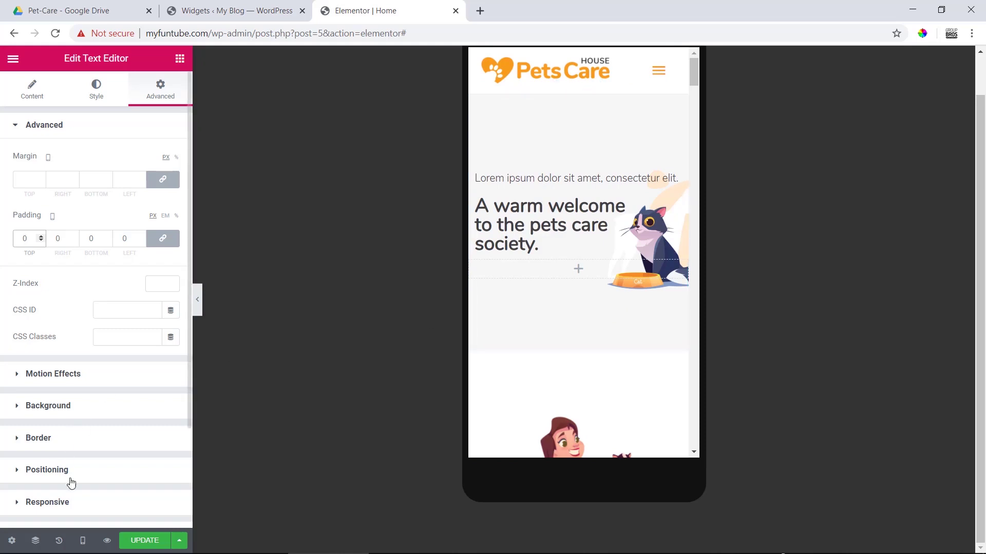
pyautogui.click(150, 541)
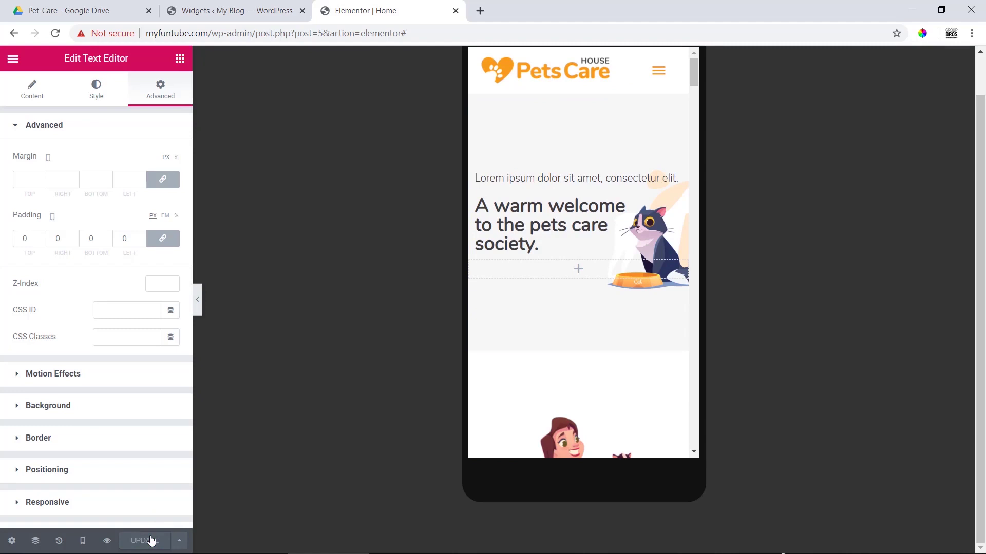
pyautogui.click(253, 10)
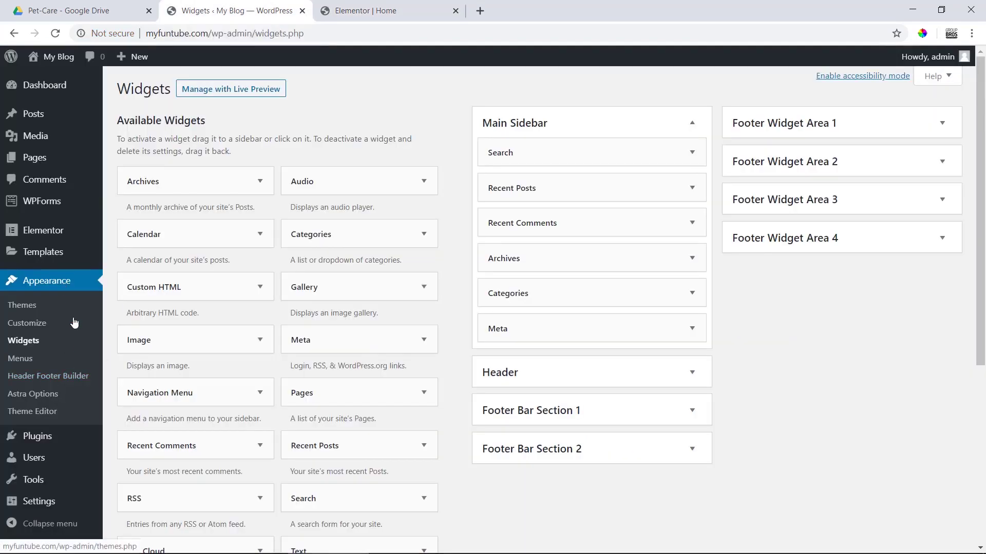
# Open the Primary Footer template in Elementor in a new tab and close the Home editor tab
pyautogui.click(73, 379)
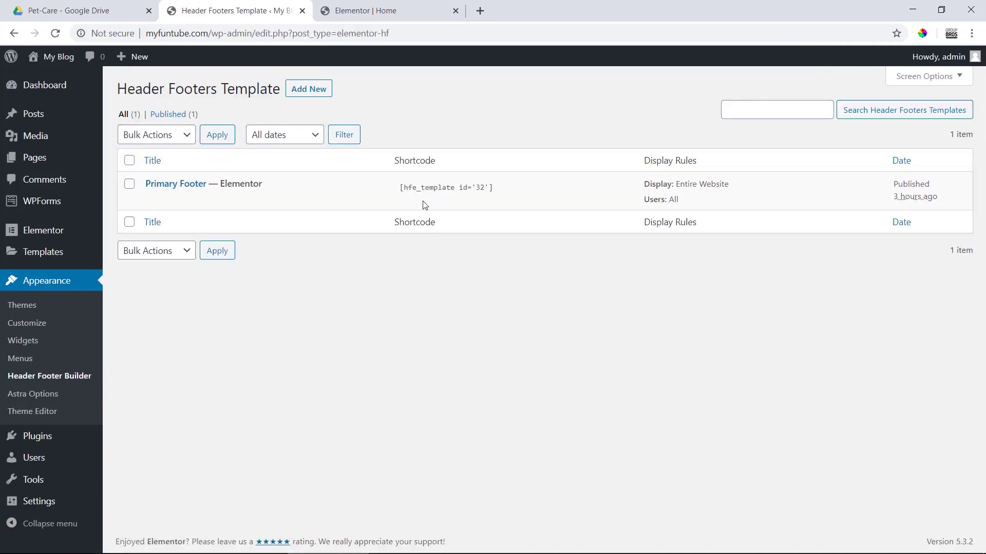
pyautogui.rightClick(323, 202)
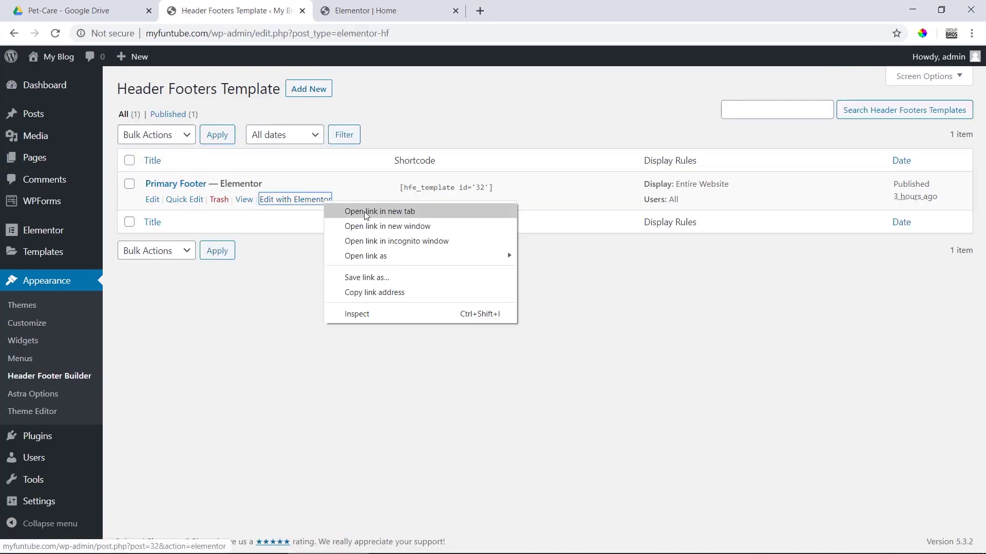
pyautogui.click(365, 212)
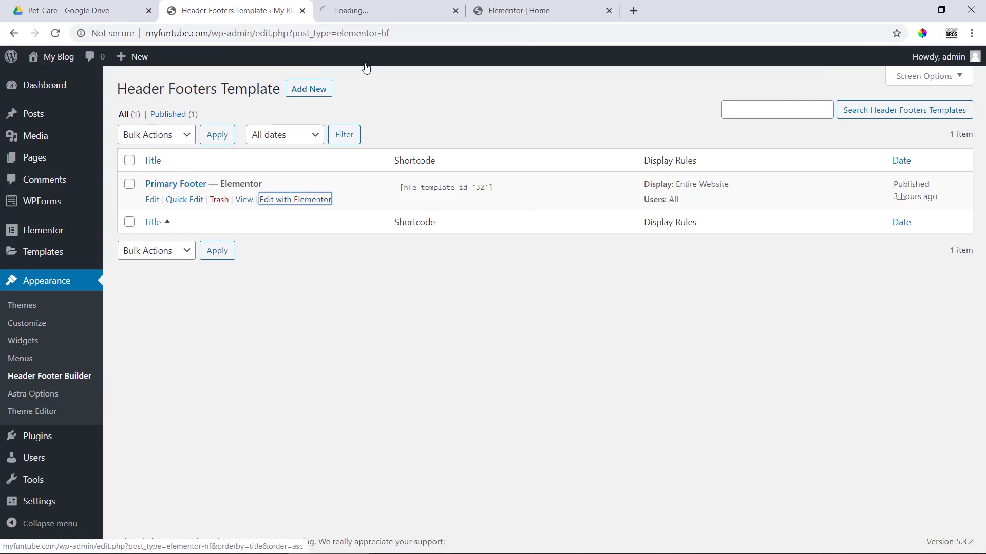
pyautogui.click(399, 4)
pyautogui.click(603, 10)
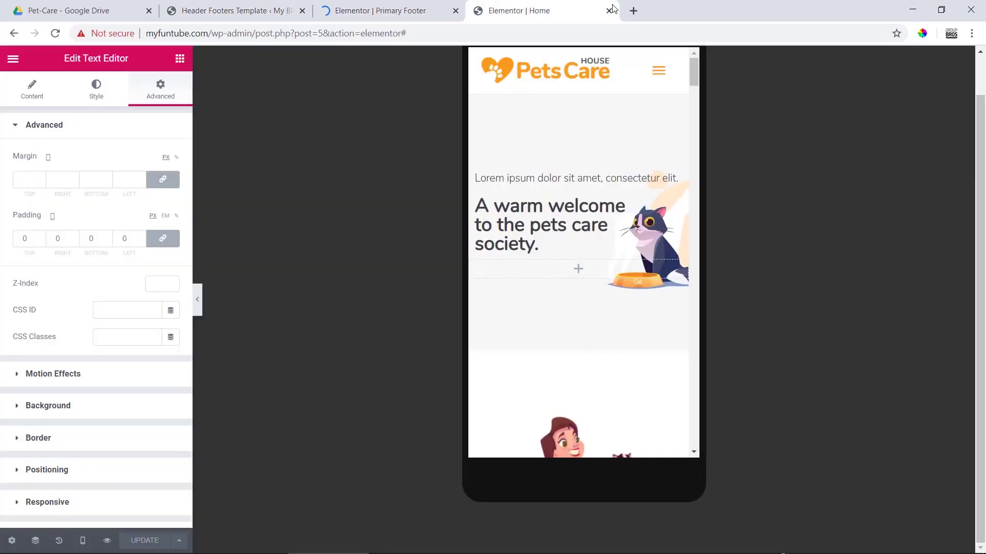
pyautogui.click(609, 11)
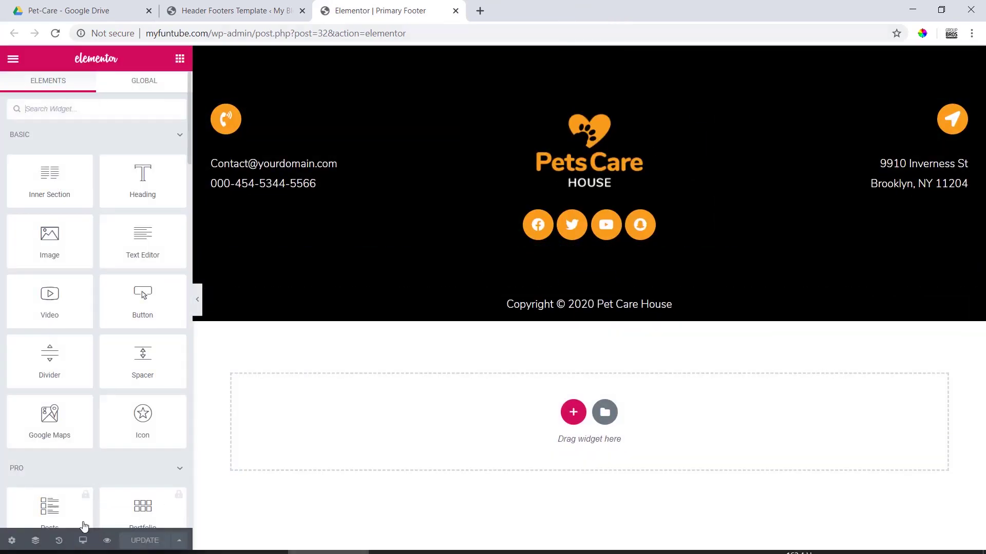
# Switch to mobile preview and centre the footer's phone icon and contact details list
pyautogui.click(83, 541)
pyautogui.click(86, 492)
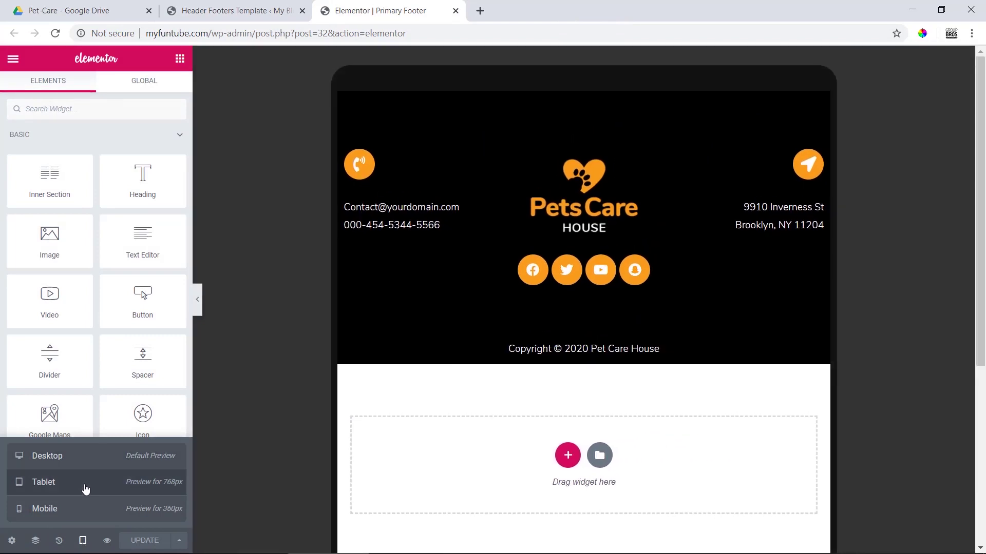
pyautogui.click(86, 519)
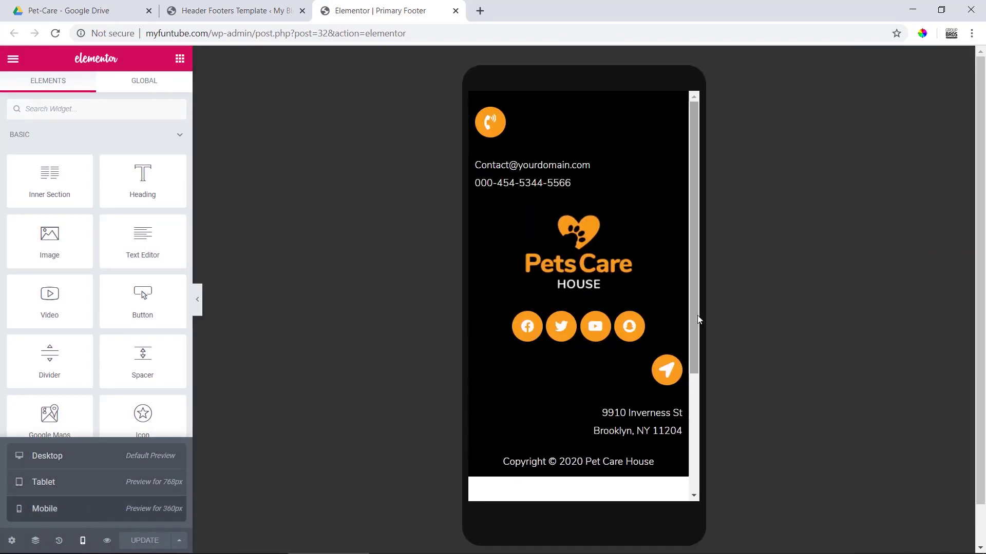
pyautogui.click(529, 129)
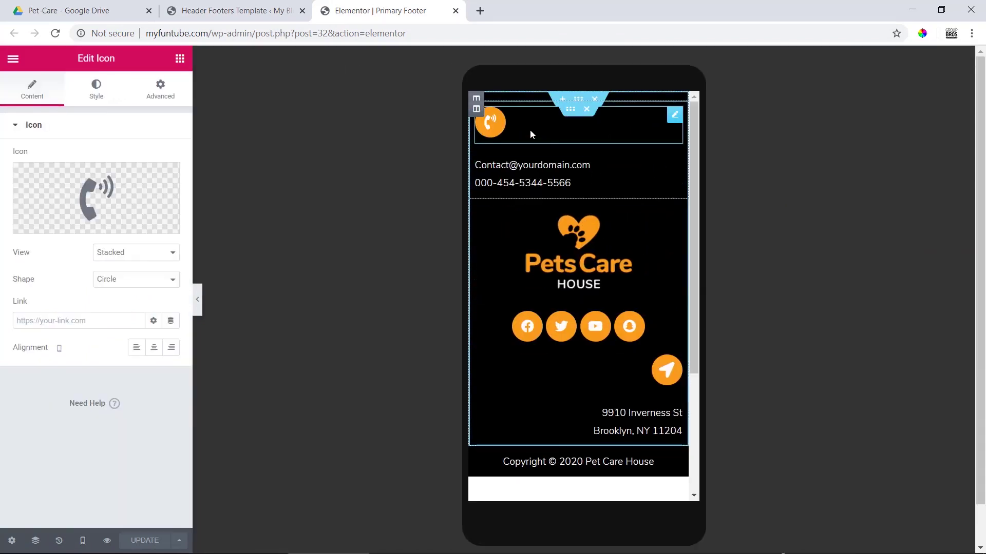
pyautogui.click(153, 347)
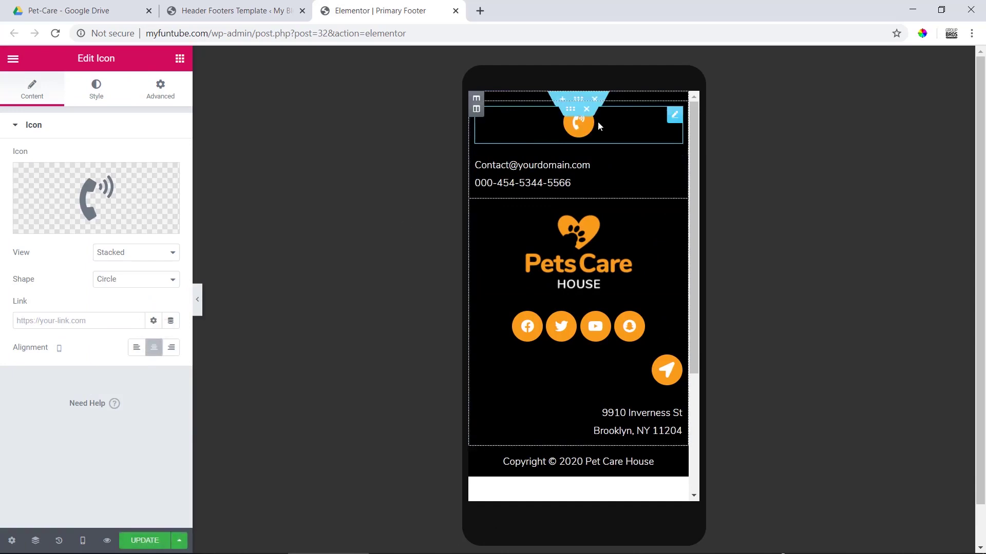
pyautogui.click(598, 180)
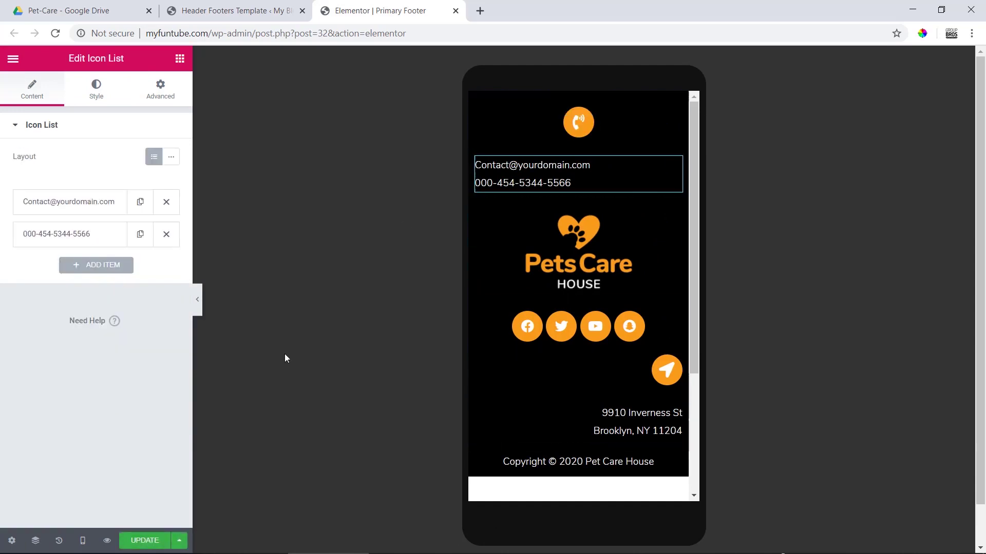
pyautogui.click(96, 91)
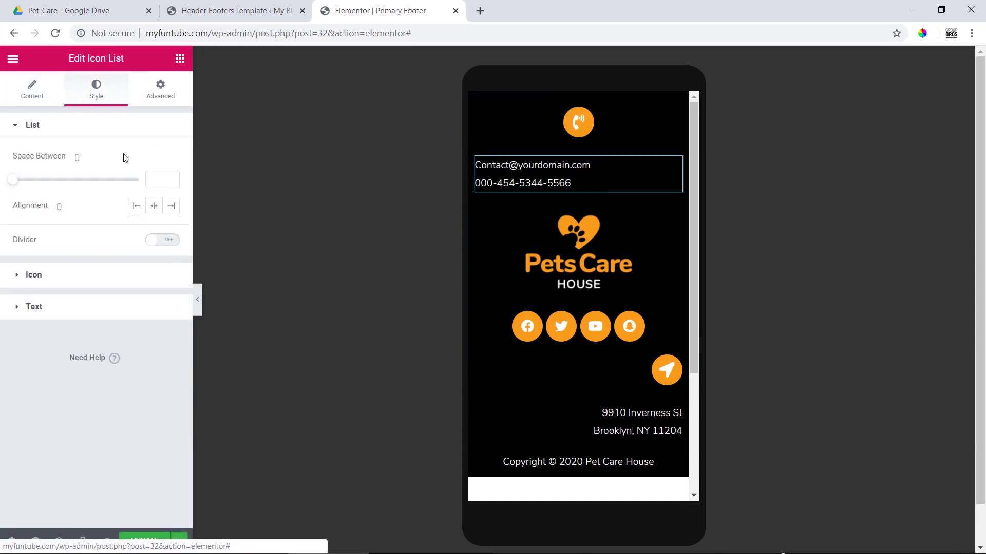
pyautogui.click(154, 206)
# Centre the location icon and address text, then collapse the panel to preview the footer
pyautogui.click(633, 382)
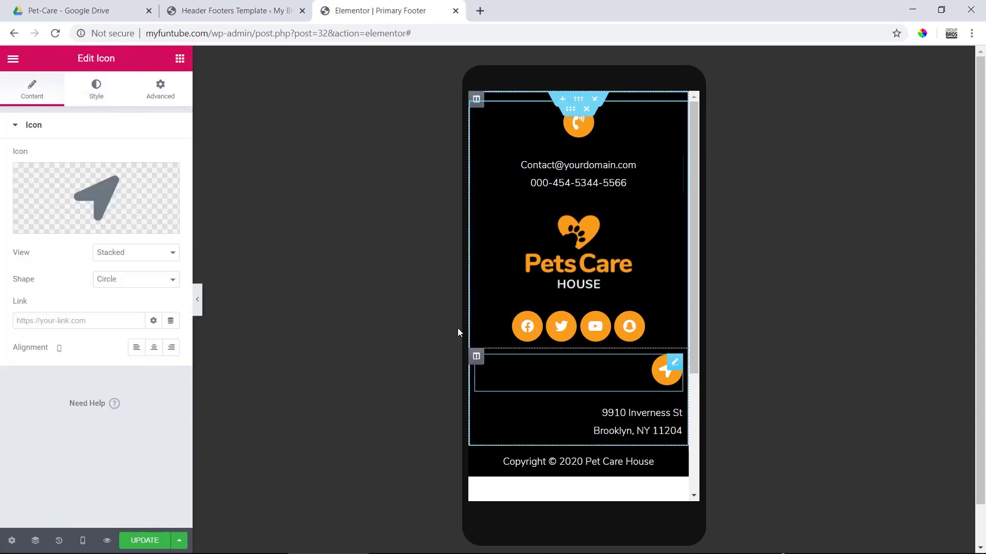
pyautogui.click(154, 348)
pyautogui.click(593, 429)
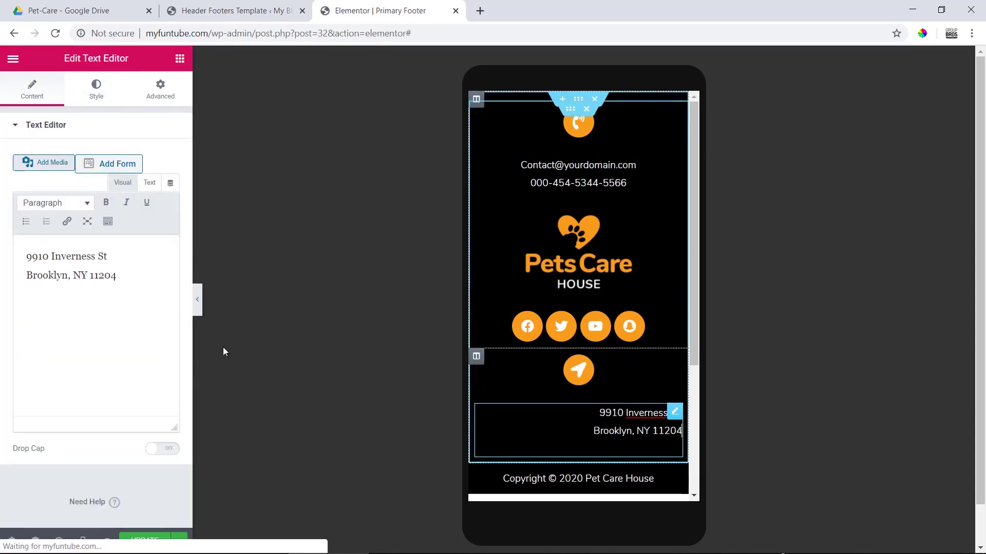
pyautogui.click(97, 90)
pyautogui.click(136, 157)
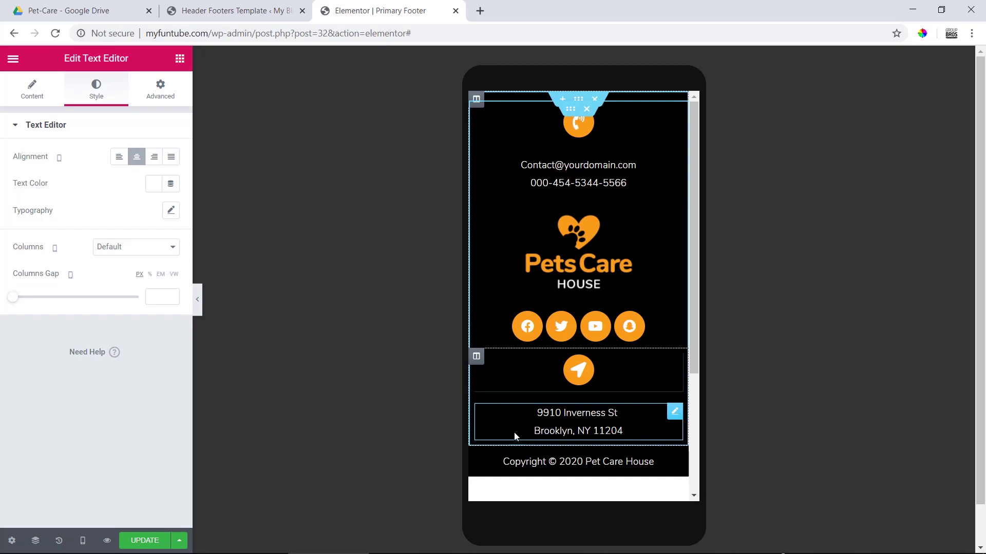
pyautogui.click(198, 301)
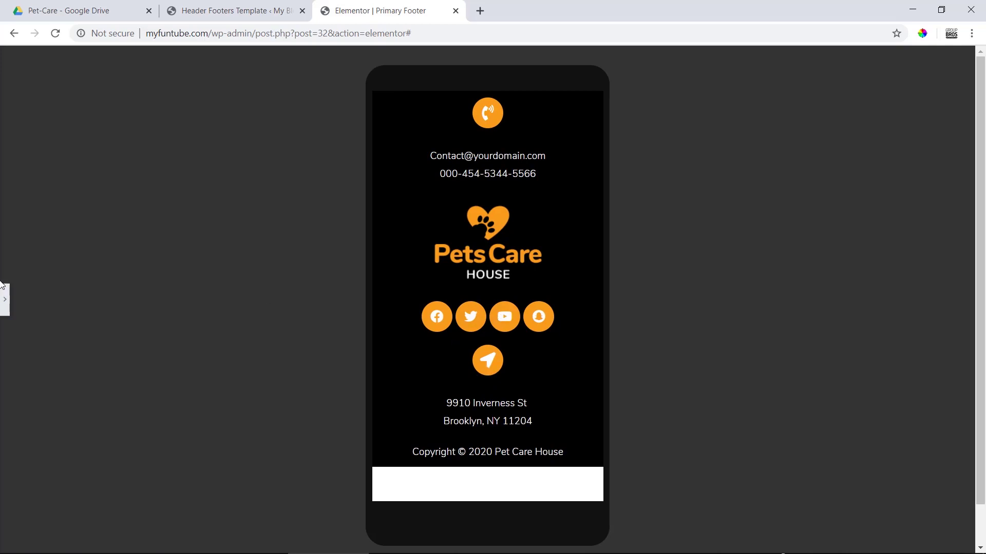
# Update the centered mobile footer, then open My Blog's Visit Site link in a new tab
pyautogui.click(5, 299)
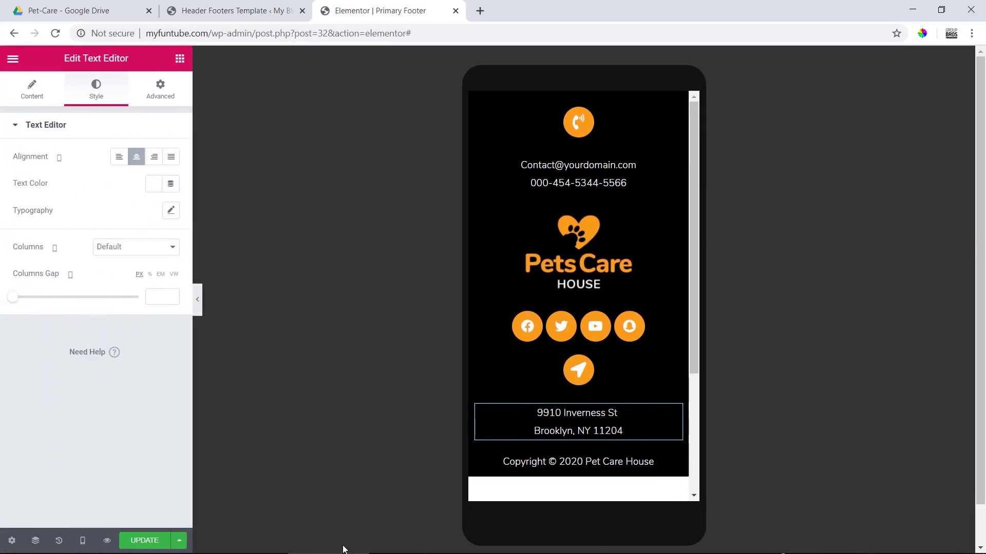
pyautogui.click(145, 540)
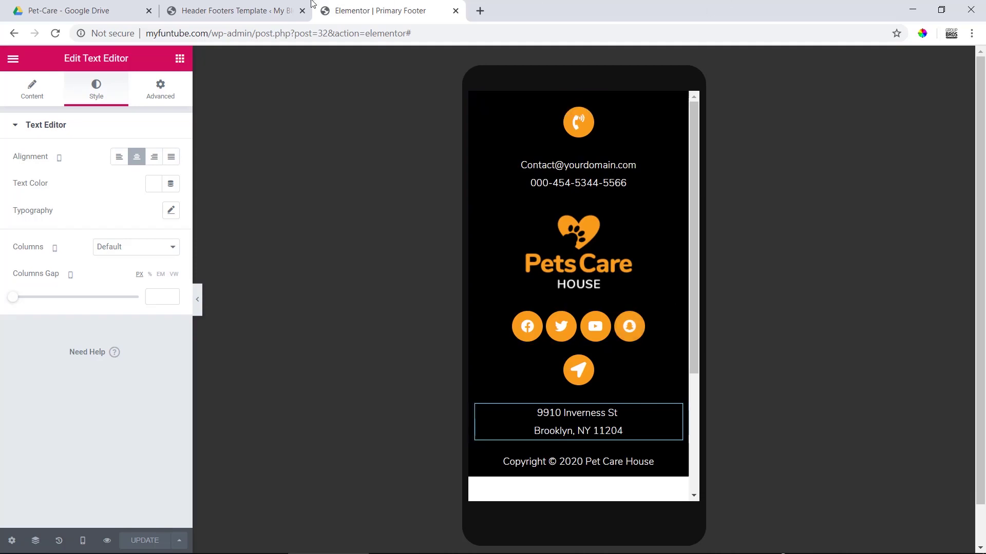
pyautogui.click(231, 10)
pyautogui.moveTo(54, 64)
pyautogui.rightClick(58, 88)
pyautogui.click(77, 88)
pyautogui.moveTo(417, 4); pyautogui.dragTo(564, 2)
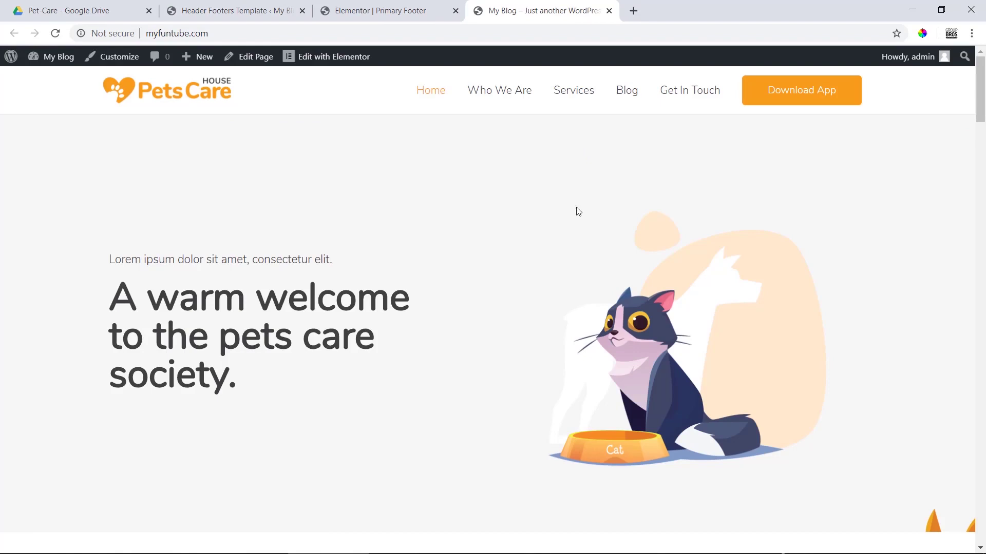
pyautogui.scroll(-20, 524, 334)
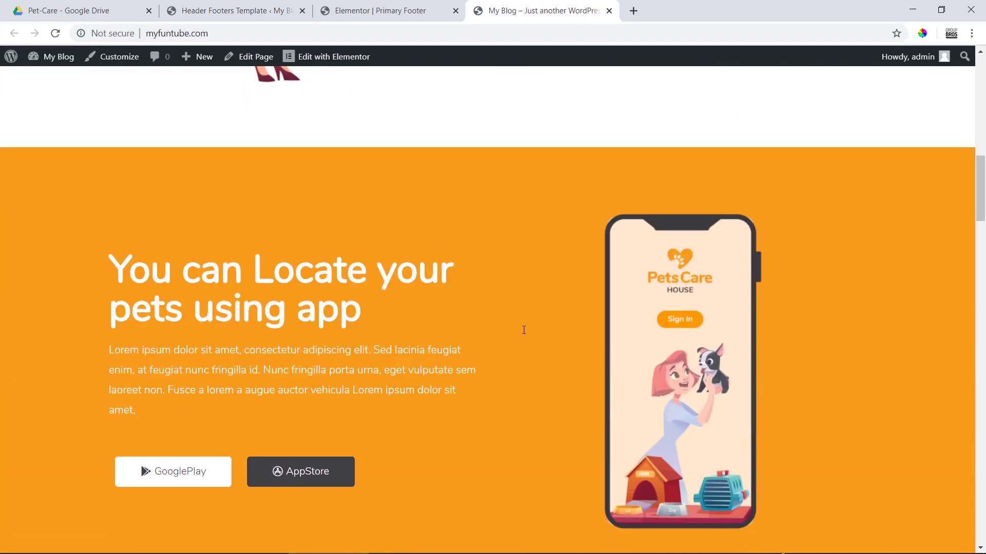
pyautogui.scroll(-20, 524, 334)
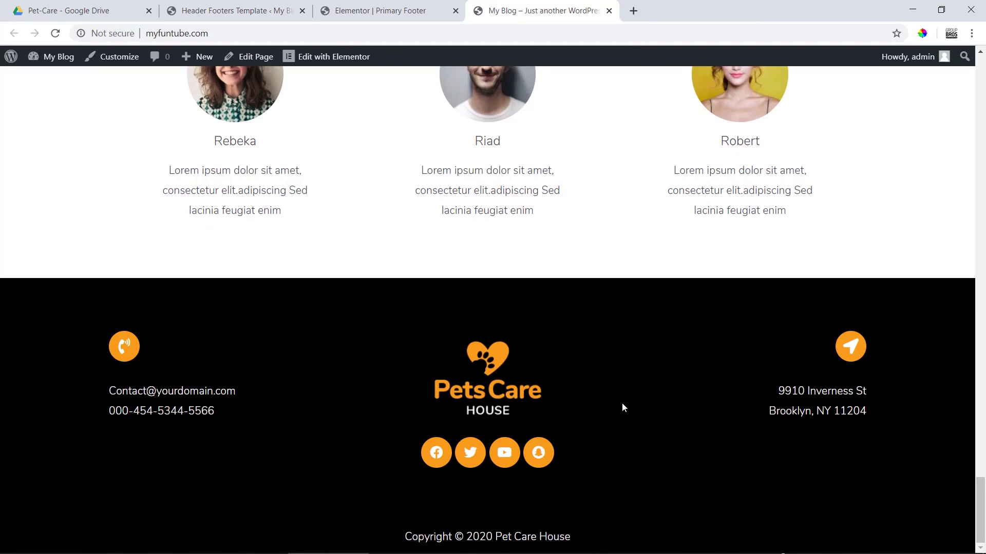
pyautogui.scroll(10, 621, 403)
pyautogui.scroll(5, 621, 402)
pyautogui.scroll(15, 621, 402)
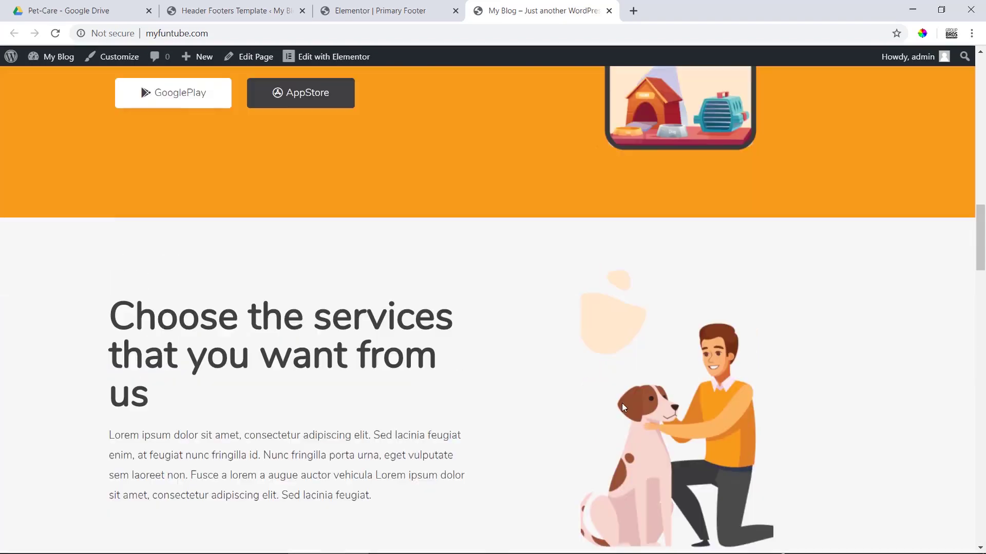
pyautogui.scroll(7, 622, 404)
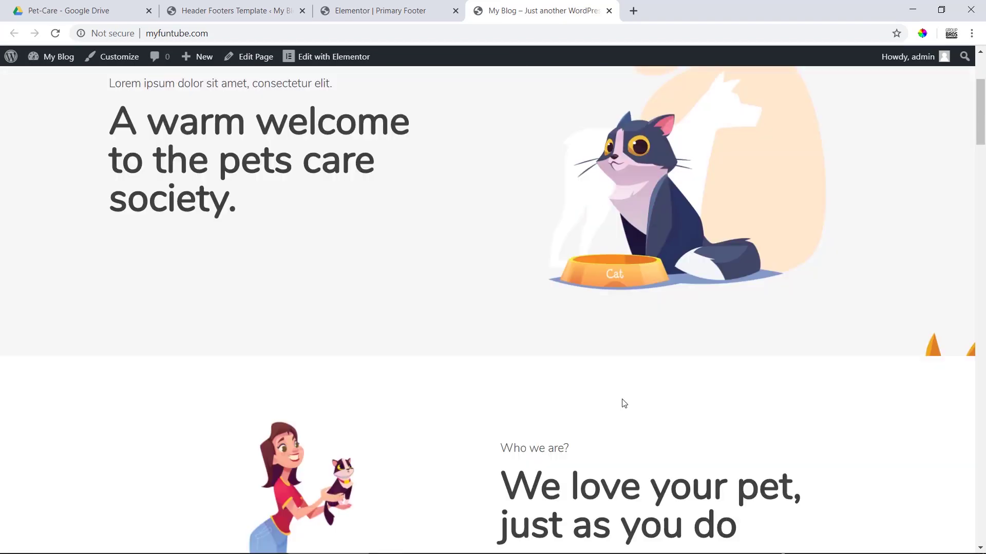